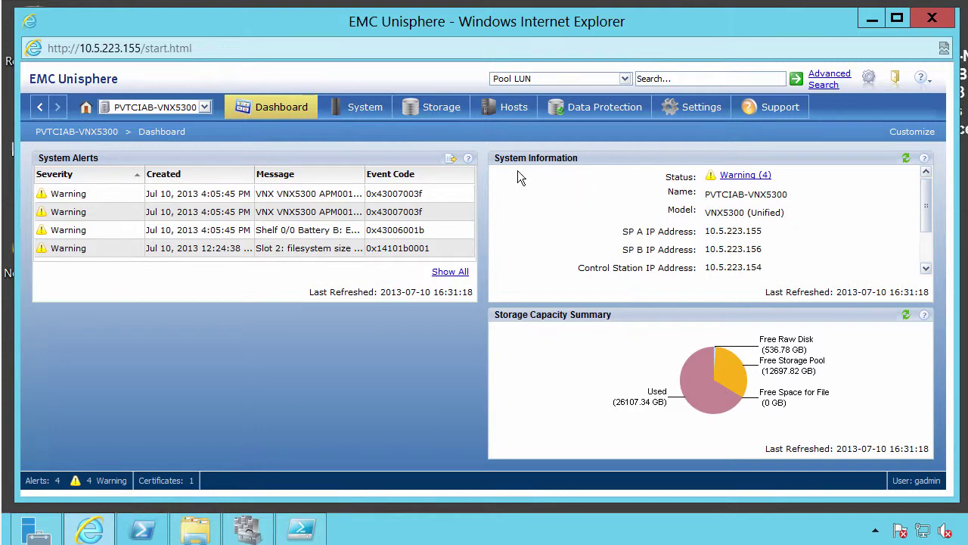
# - Open the storage system's CIFS shares list, review SHARE01, SHARE02, SHARE03 and TEMPLATES, and minimize the Unisphere window
pyautogui.moveTo(442, 110)
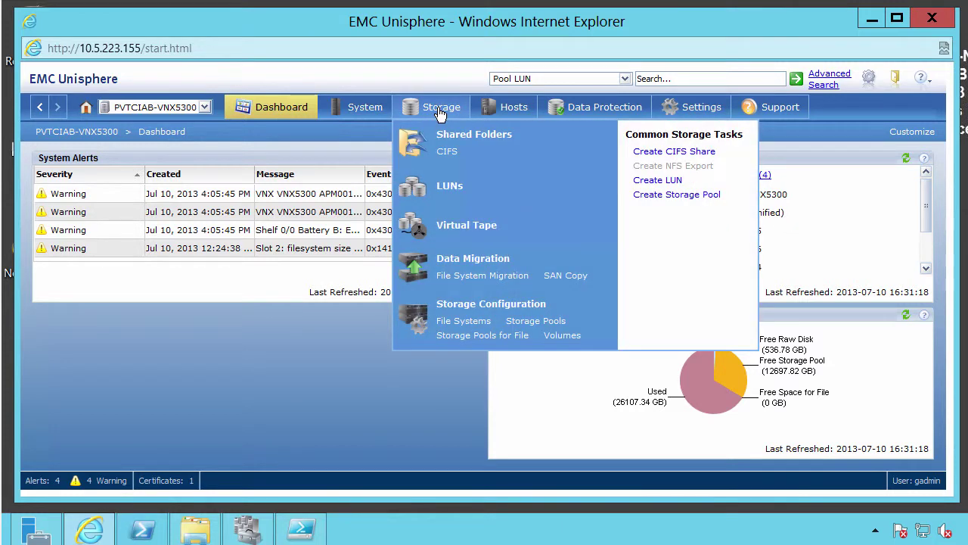
pyautogui.click(447, 152)
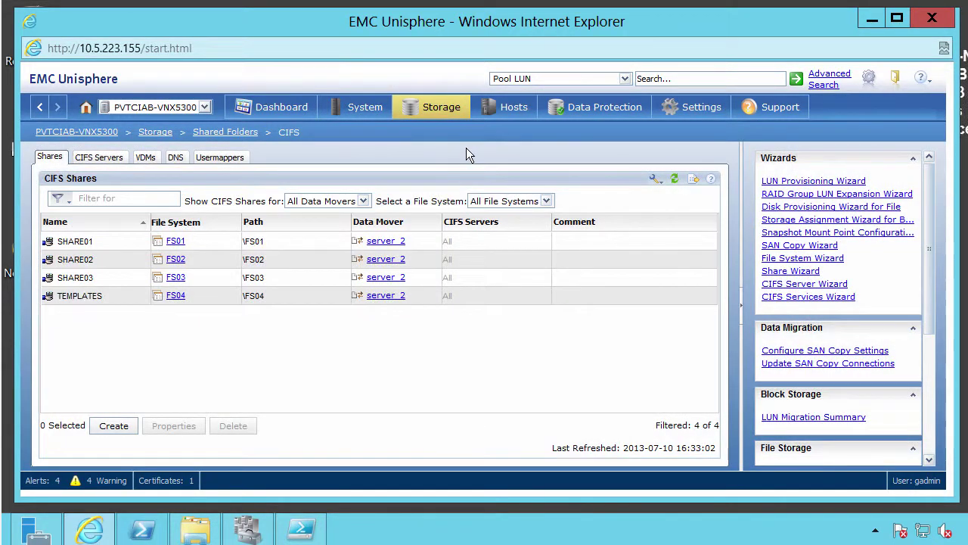
pyautogui.click(115, 244)
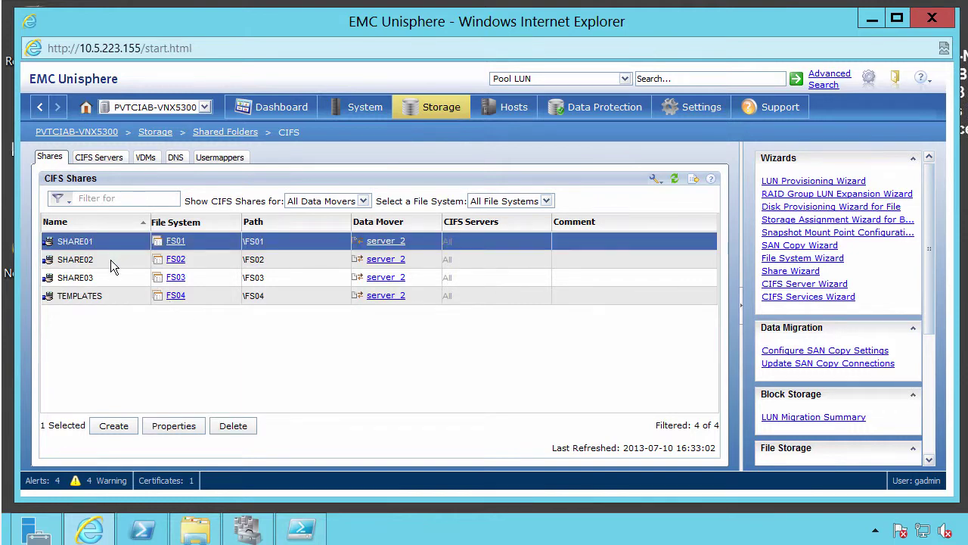
pyautogui.click(110, 259)
pyautogui.click(114, 278)
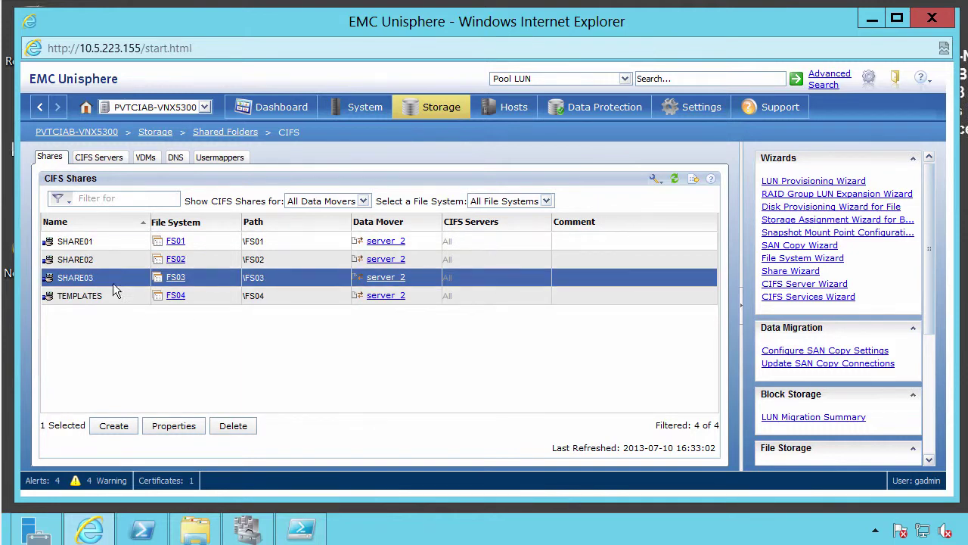
pyautogui.click(114, 296)
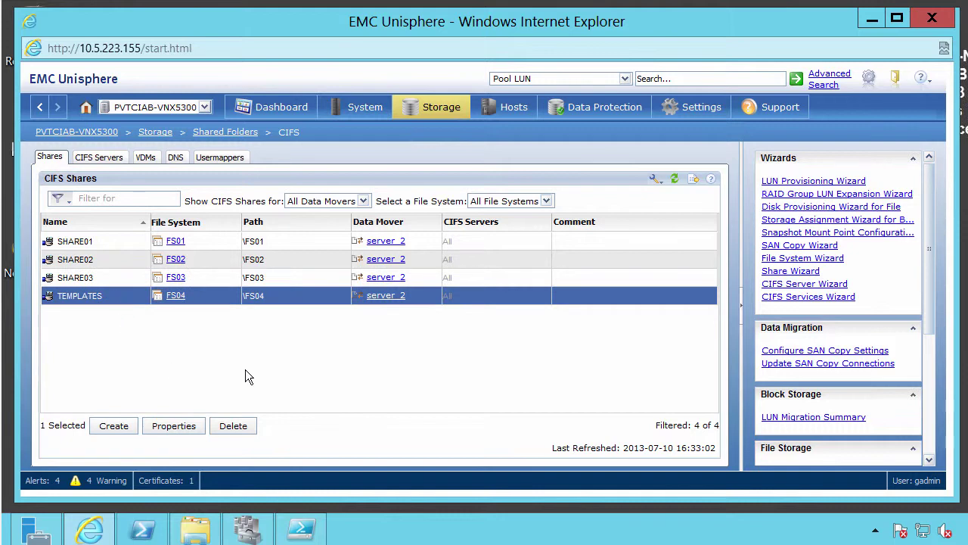
pyautogui.click(617, 239)
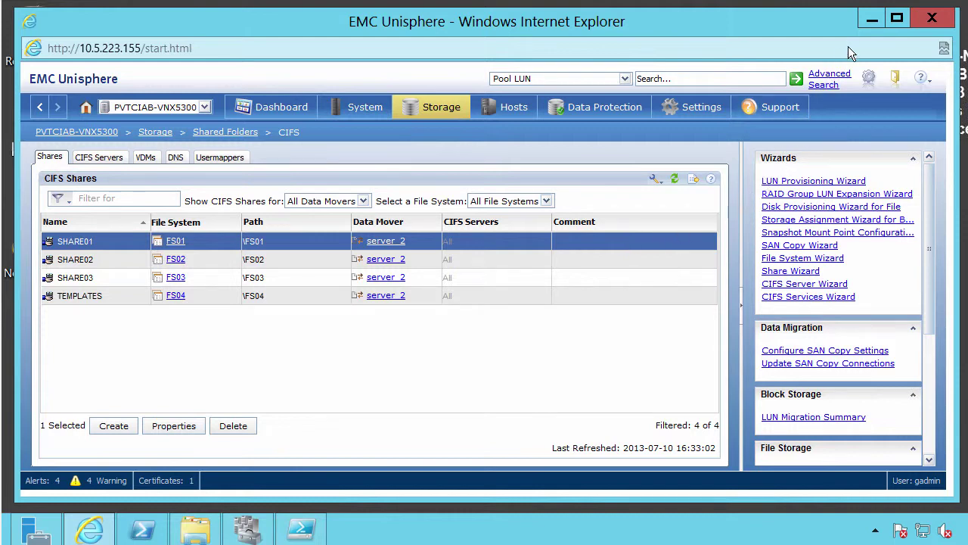
pyautogui.click(874, 26)
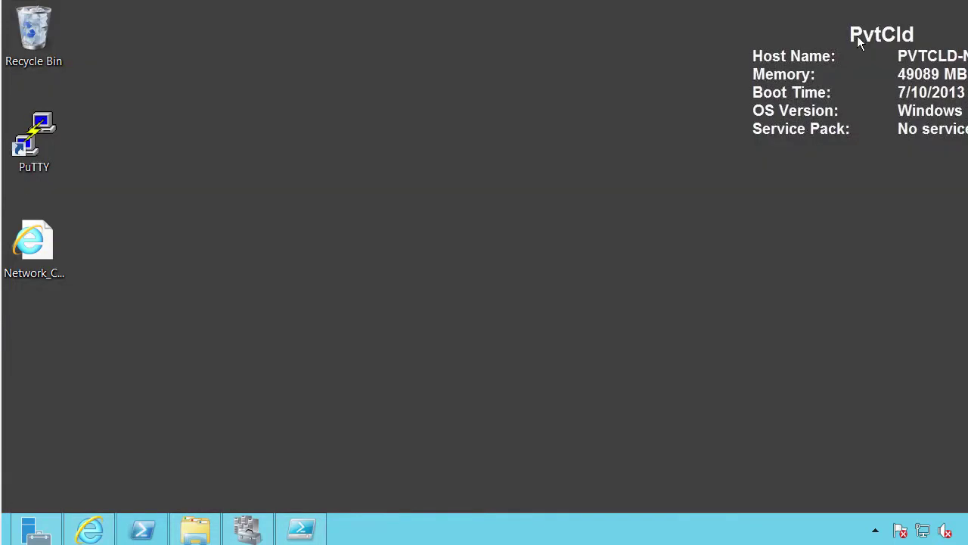
# - Switch to File Explorer and expand the vnx5300 network server in the folder tree
pyautogui.click(198, 531)
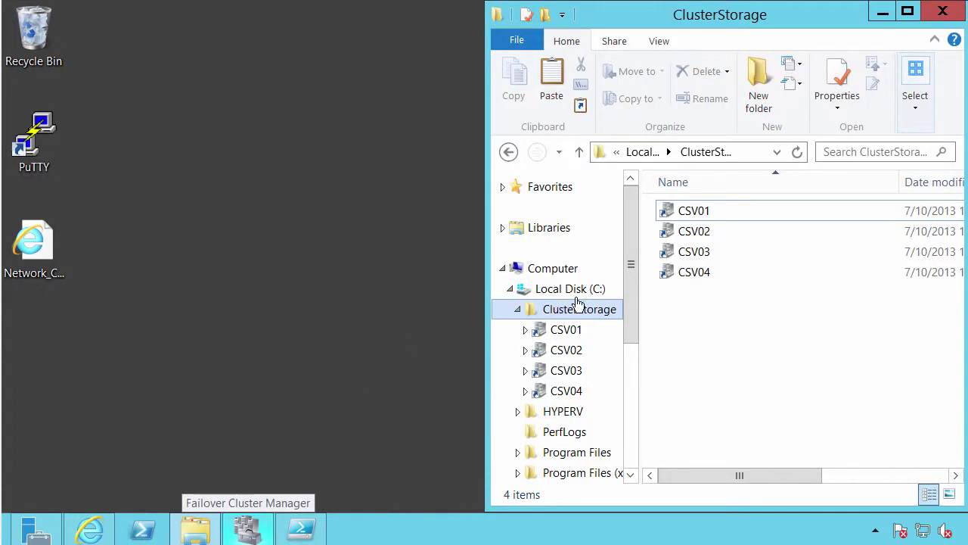
pyautogui.moveTo(631, 288); pyautogui.dragTo(628, 415)
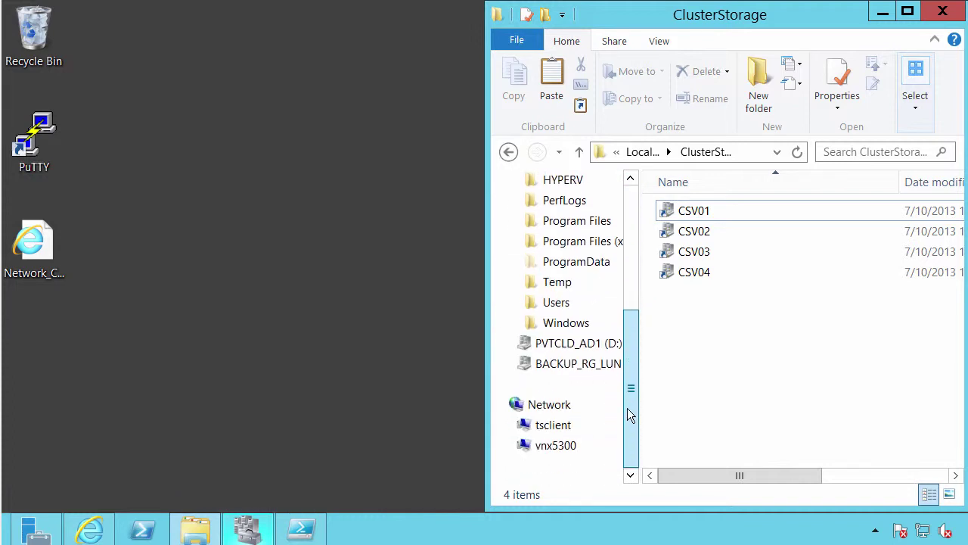
pyautogui.click(556, 446)
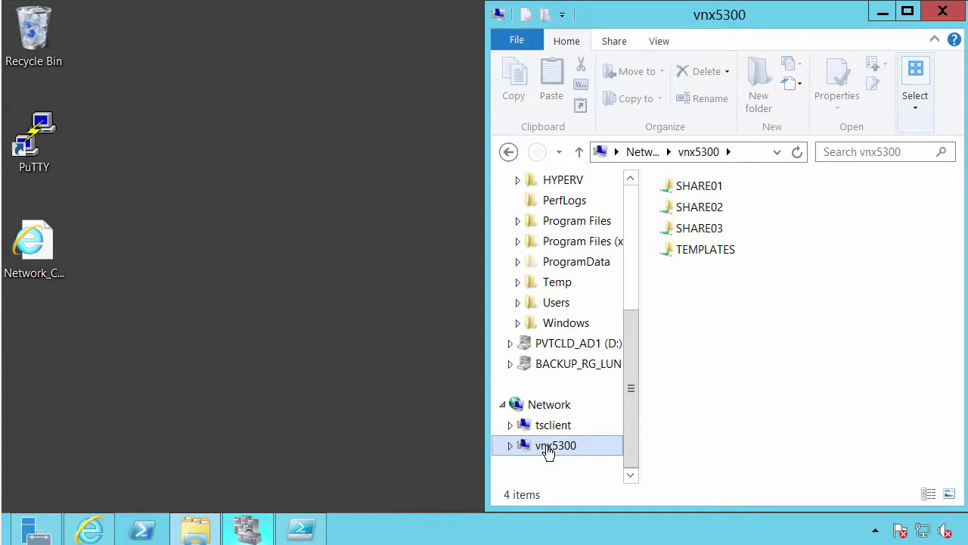
pyautogui.click(509, 446)
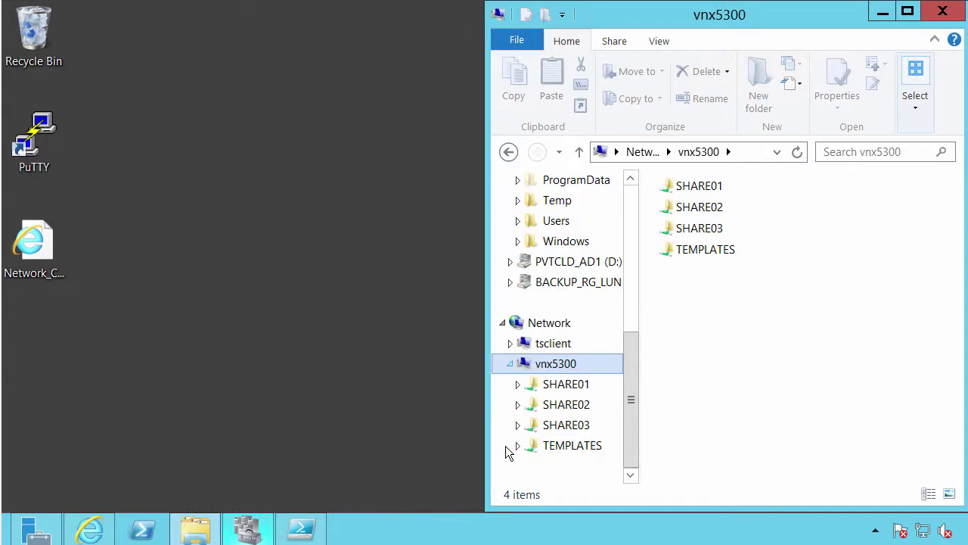
# - Browse the contents of SHARE01, SHARE02, SHARE03 and TEMPLATES, and return to the vnx5300 server
pyautogui.click(558, 392)
pyautogui.click(580, 409)
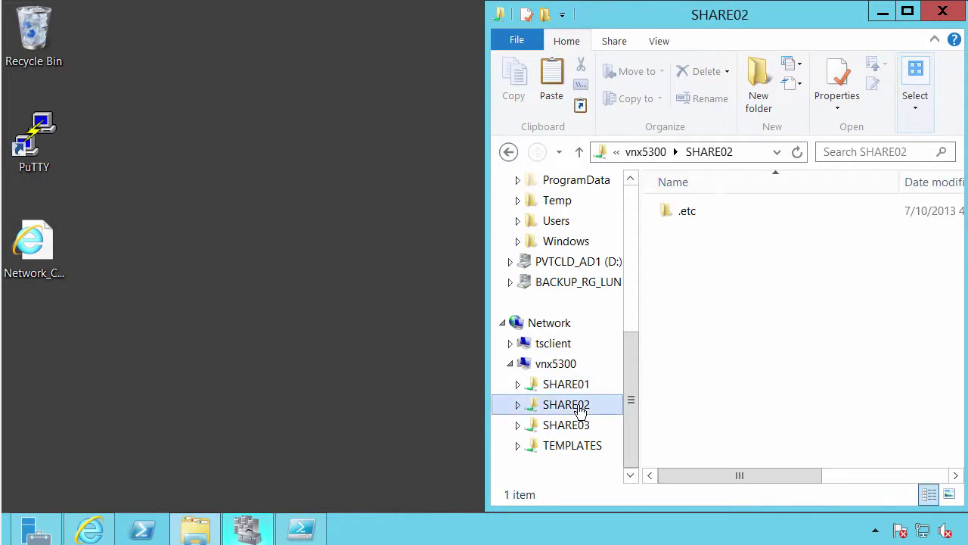
pyautogui.click(579, 422)
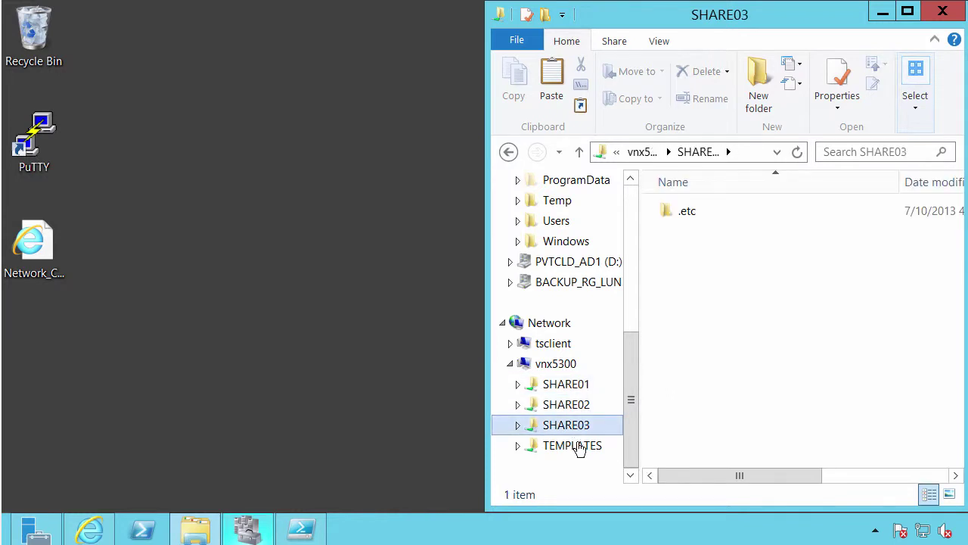
pyautogui.click(578, 448)
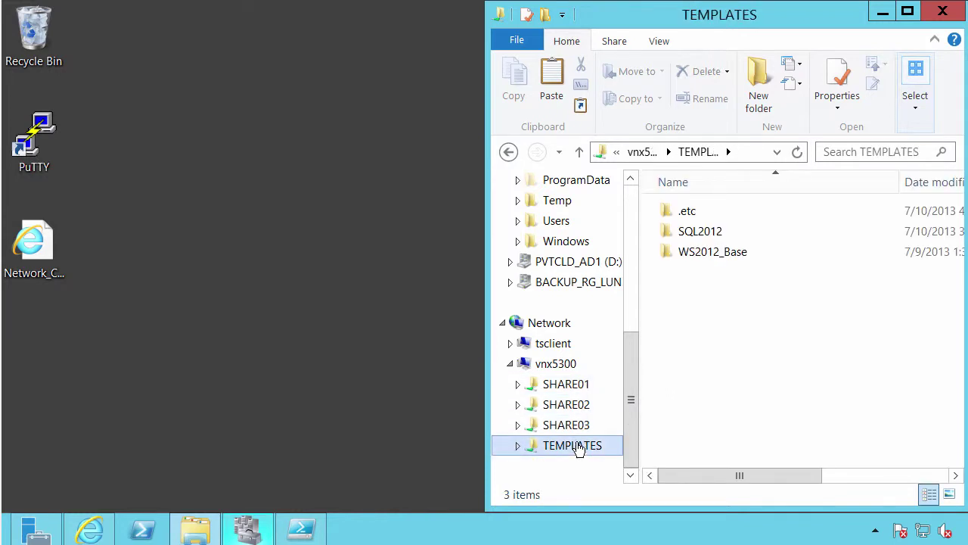
pyautogui.click(571, 364)
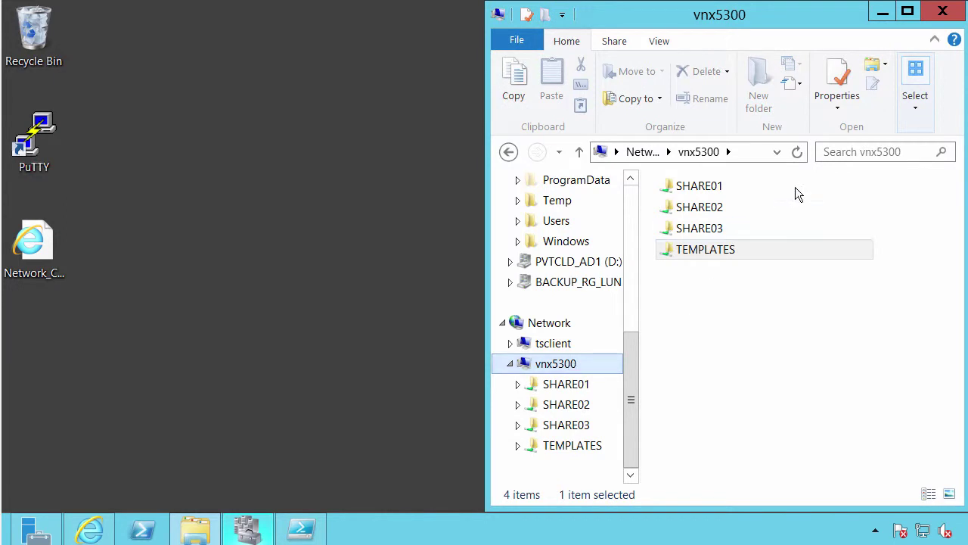
# - Switch to Windows PowerShell ISE, run the SMB.ps1 script, and check the SMB protocol version in its output
pyautogui.click(286, 524)
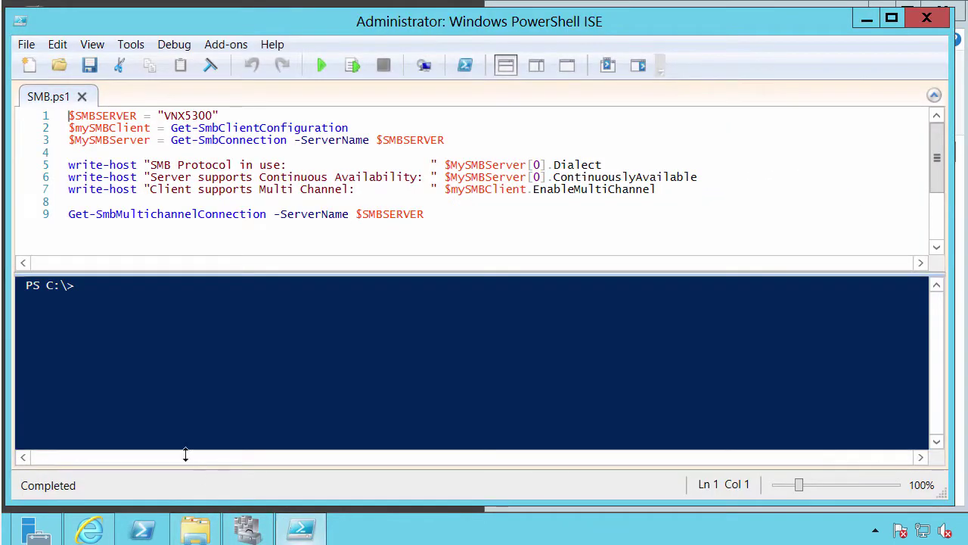
pyautogui.click(323, 66)
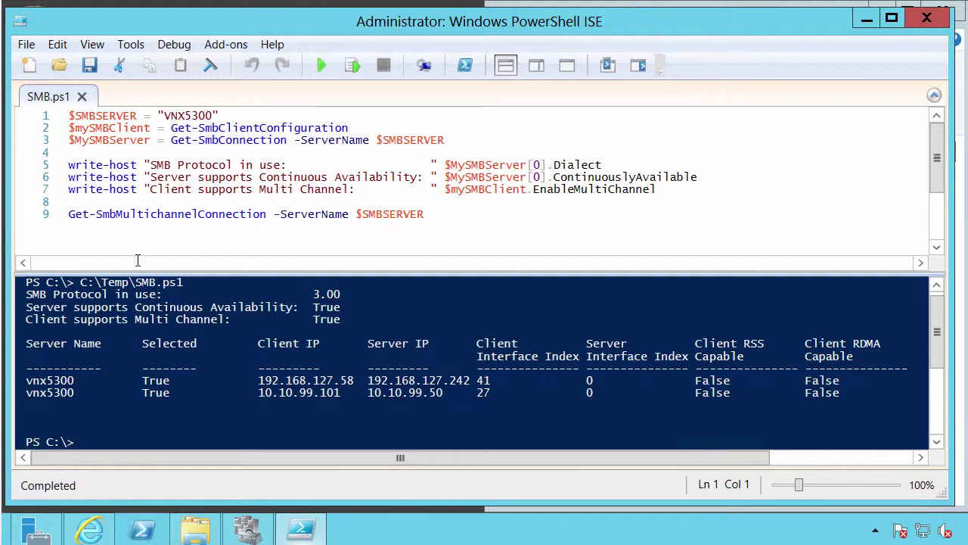
pyautogui.click(109, 292)
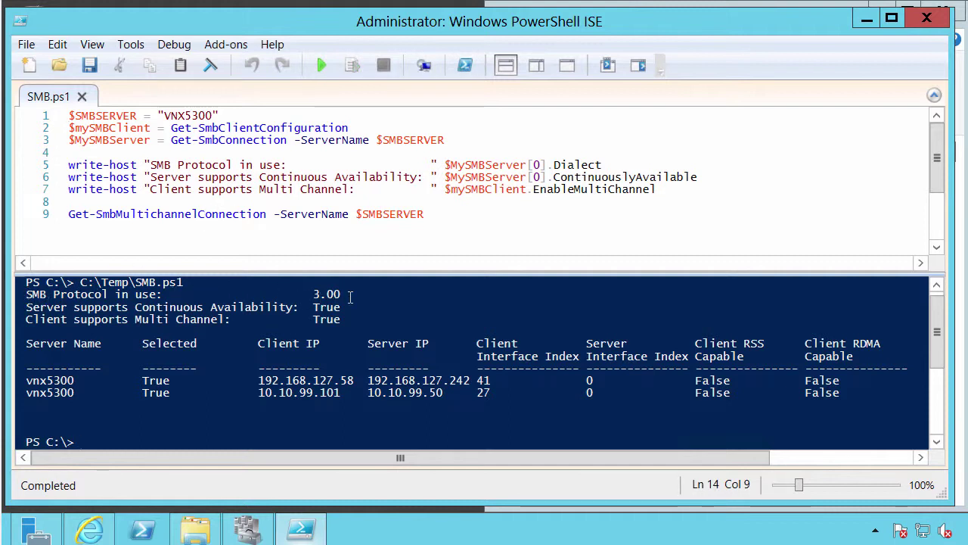
pyautogui.moveTo(342, 295); pyautogui.dragTo(313, 295)
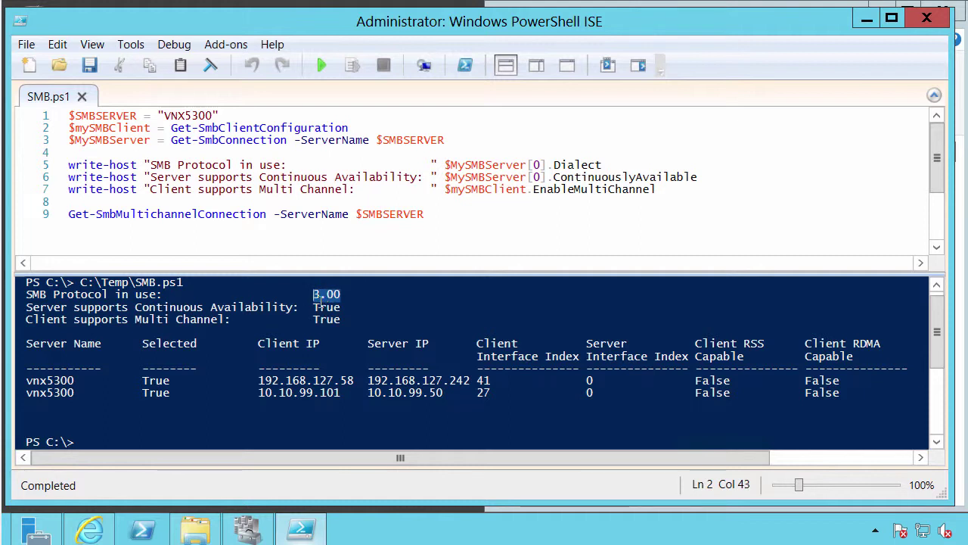
pyautogui.click(351, 295)
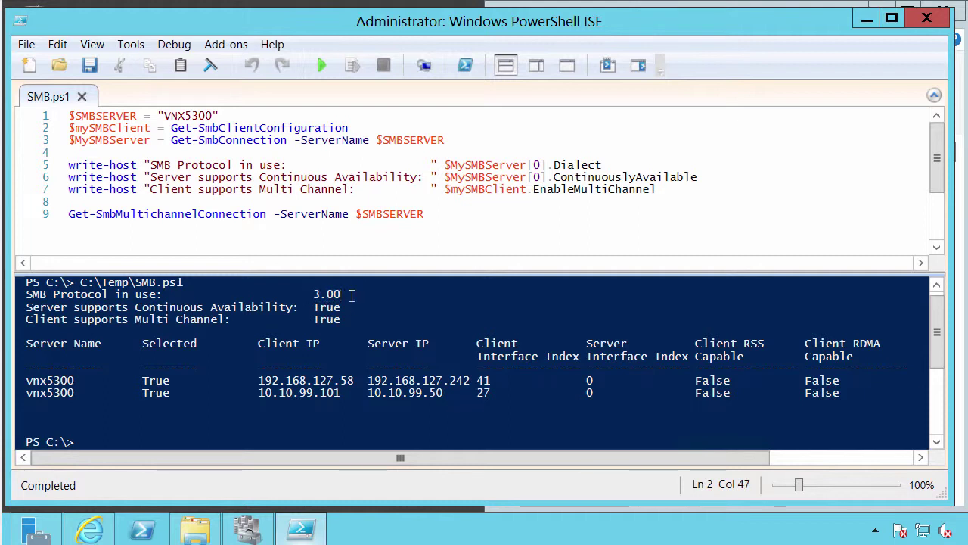
# - Examine the script output for continuous availability, multichannel support, and the client and server IP addresses of both vnx5300 connections
pyautogui.tripleClick(16, 315)
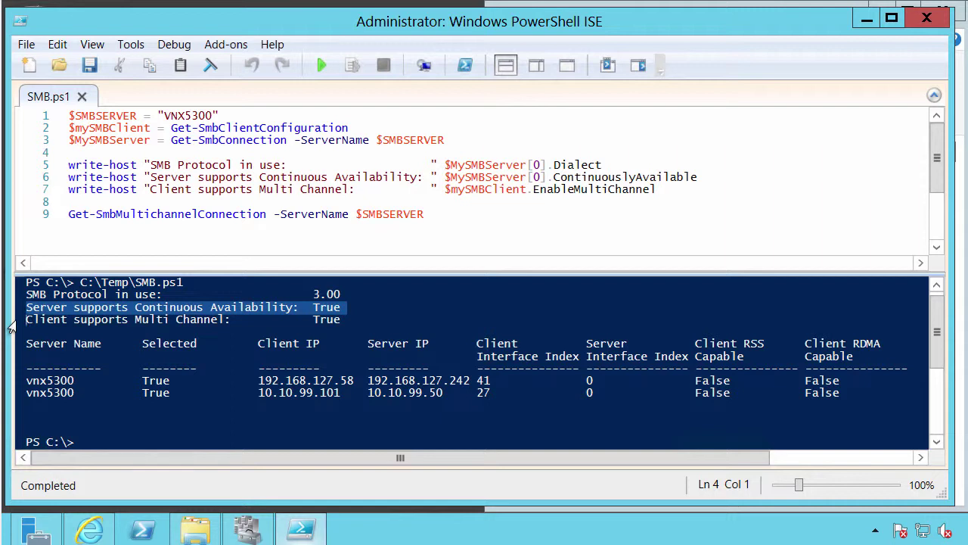
pyautogui.tripleClick(9, 321)
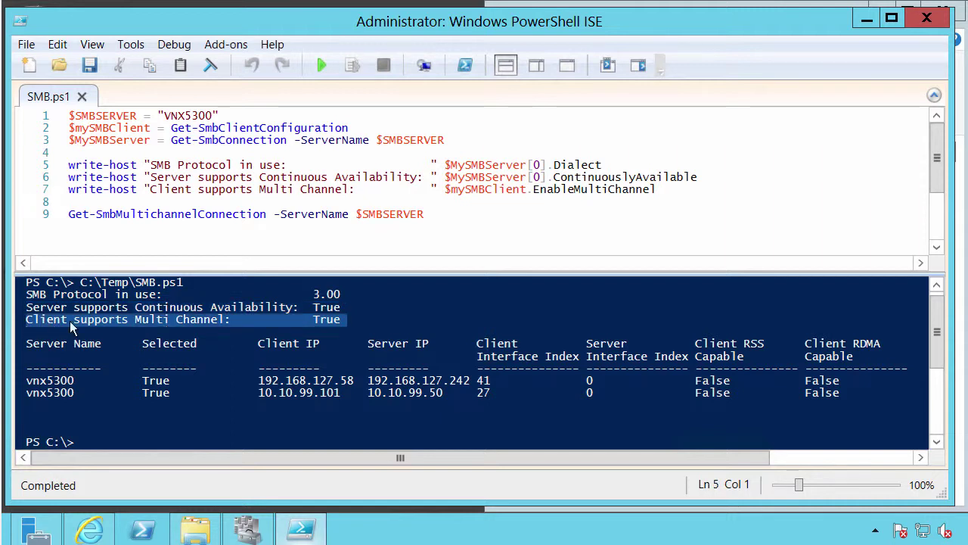
pyautogui.tripleClick(16, 382)
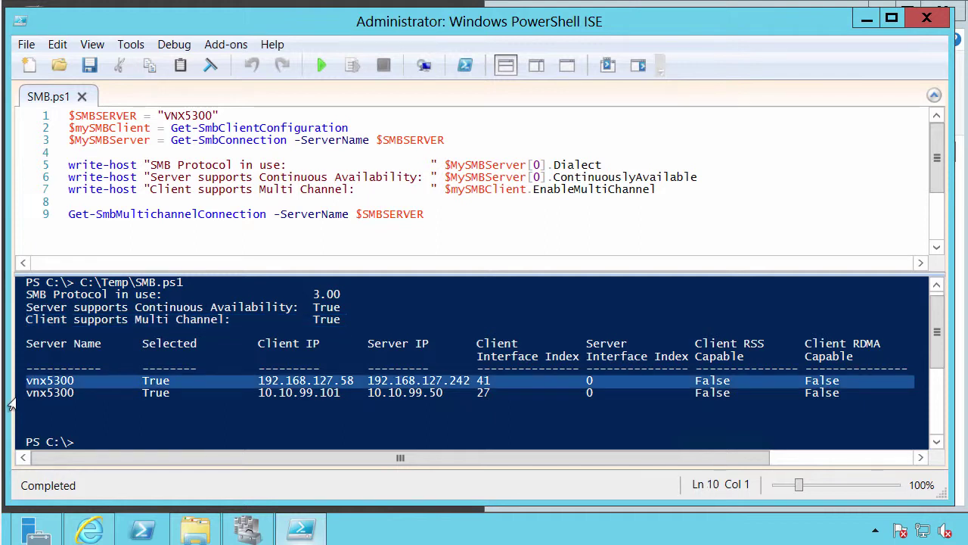
pyautogui.tripleClick(12, 396)
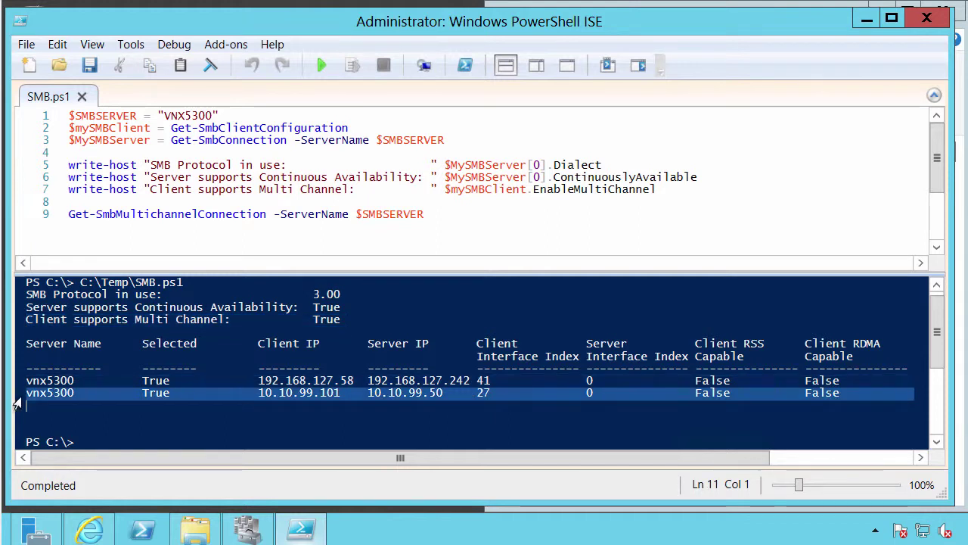
pyautogui.click(258, 380)
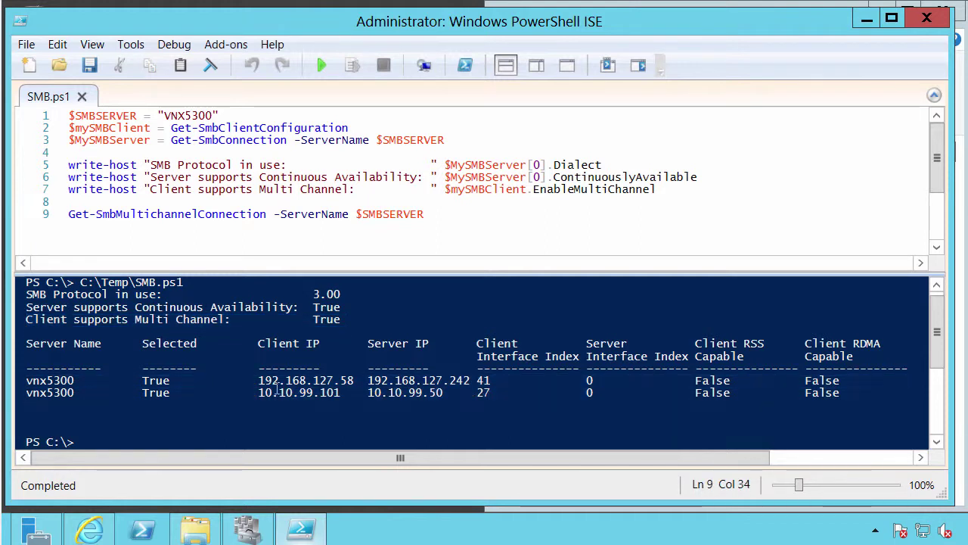
pyautogui.click(450, 394)
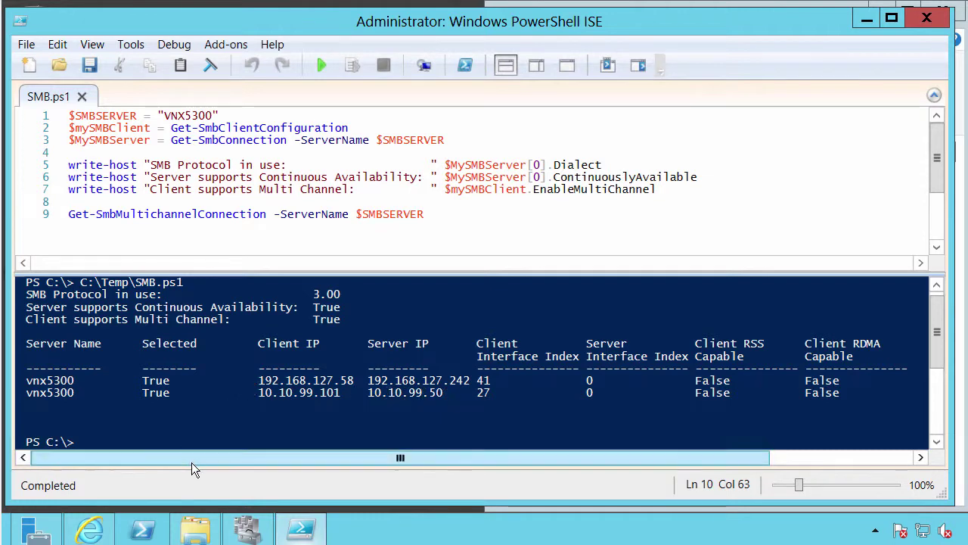
# - Switch back to Unisphere, open the network settings for file, and filter the interfaces by "cge"
pyautogui.click(89, 531)
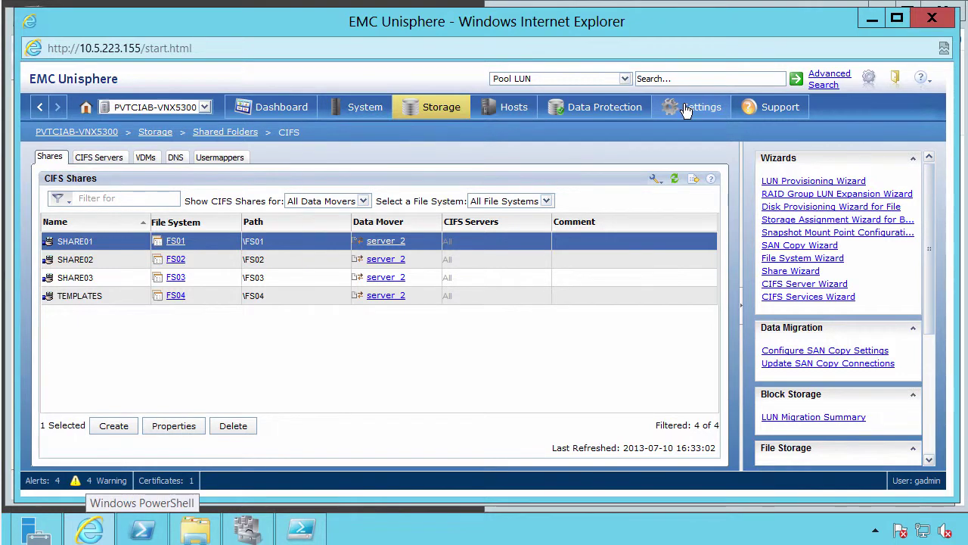
pyautogui.moveTo(687, 108)
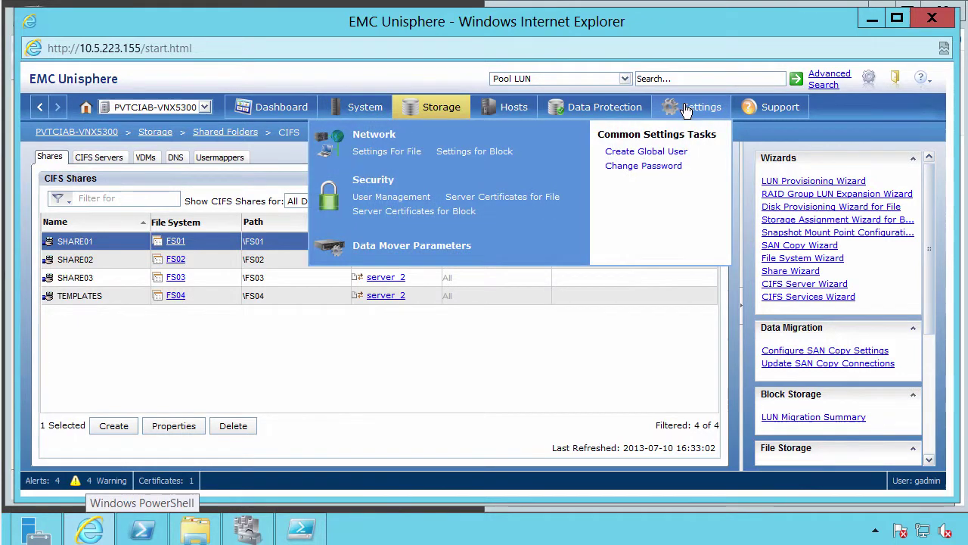
pyautogui.click(378, 153)
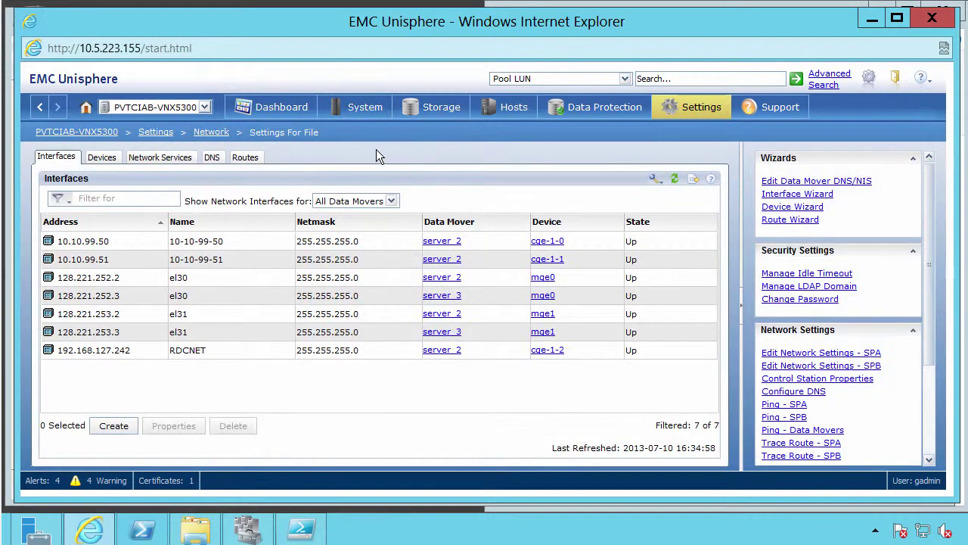
pyautogui.click(145, 198)
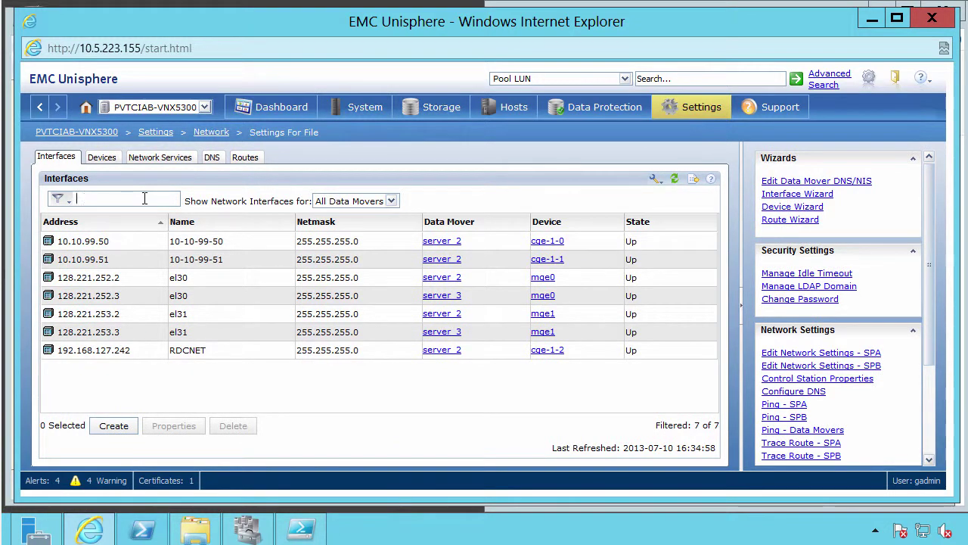
pyautogui.write('cge')
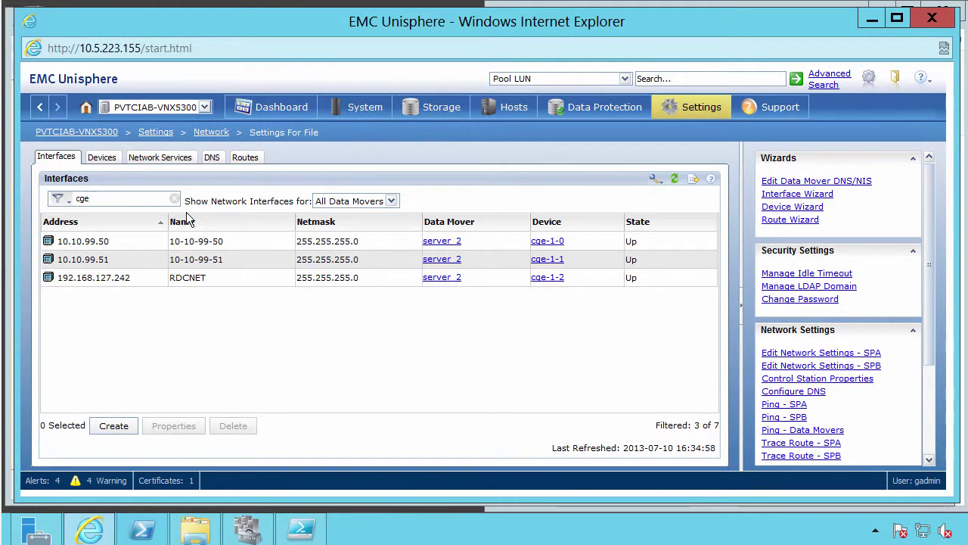
# - Review the filtered interfaces 10-10-99-50, 10-10-99-51 and RDCNET, comparing their addresses and devices
pyautogui.click(240, 246)
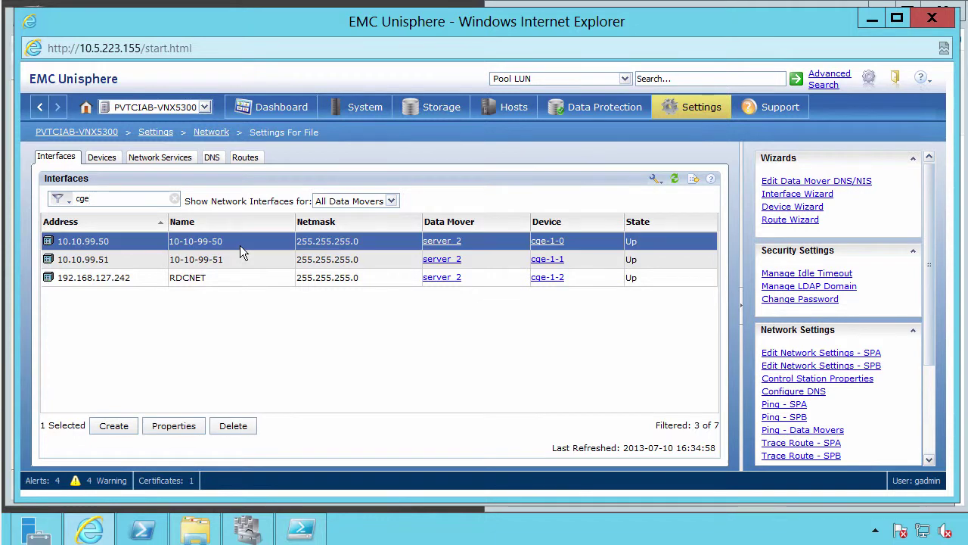
pyautogui.click(260, 262)
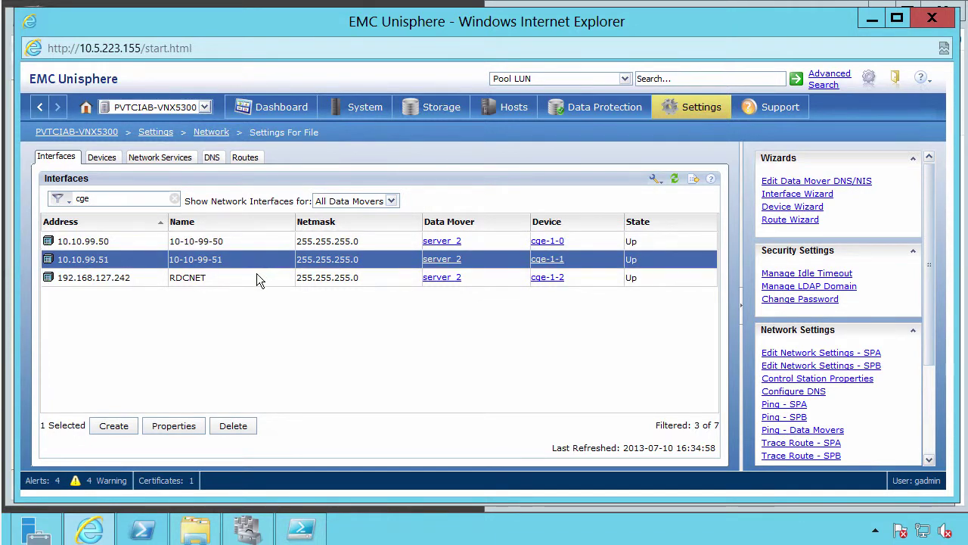
pyautogui.click(255, 279)
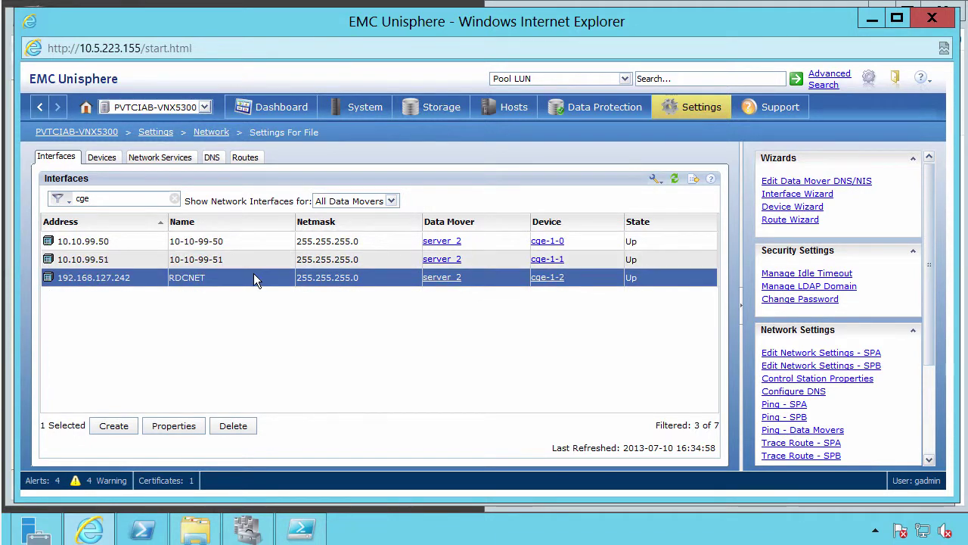
pyautogui.click(134, 241)
pyautogui.click(136, 276)
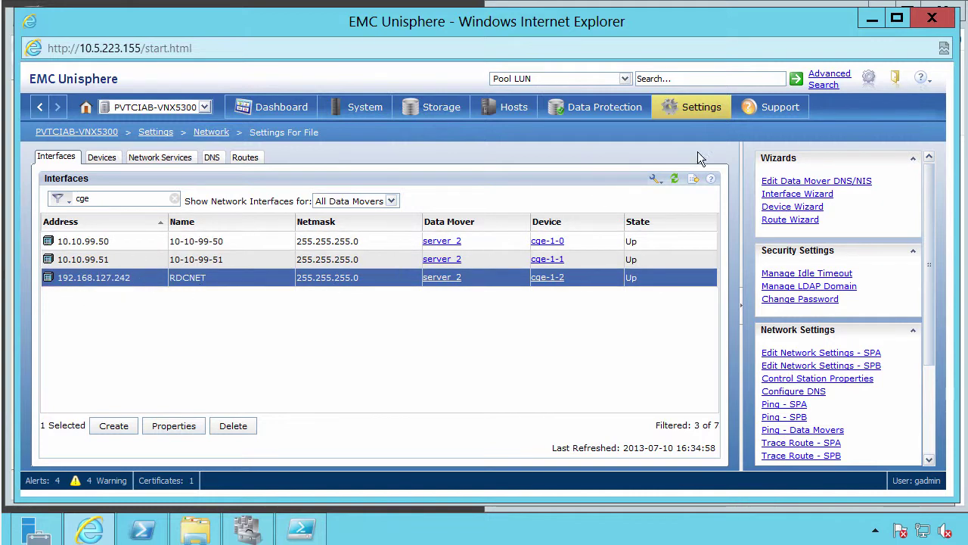
# - Switch back to PowerShell ISE and examine the multichannel output's server IP, interface index, RSS and RDMA columns for both vnx5300 connections
pyautogui.click(872, 19)
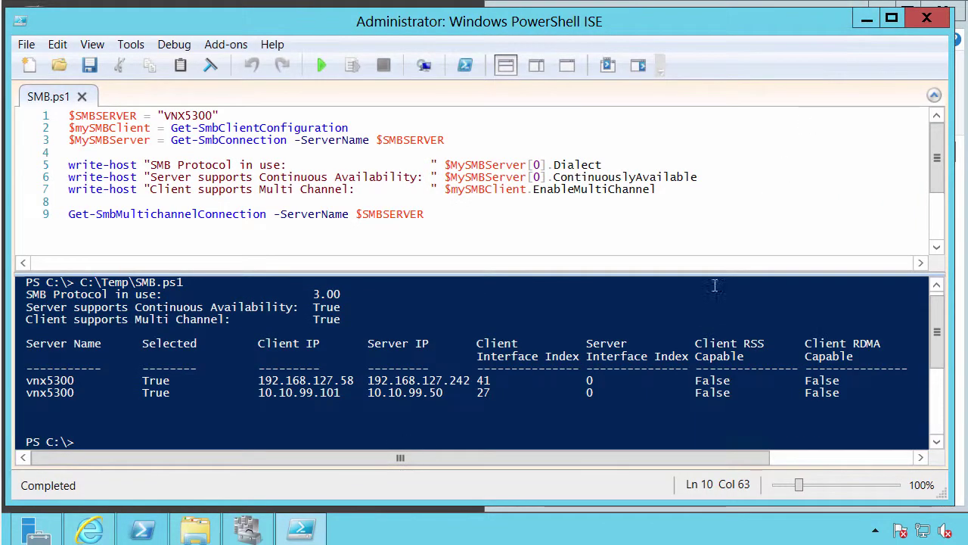
pyautogui.click(473, 379)
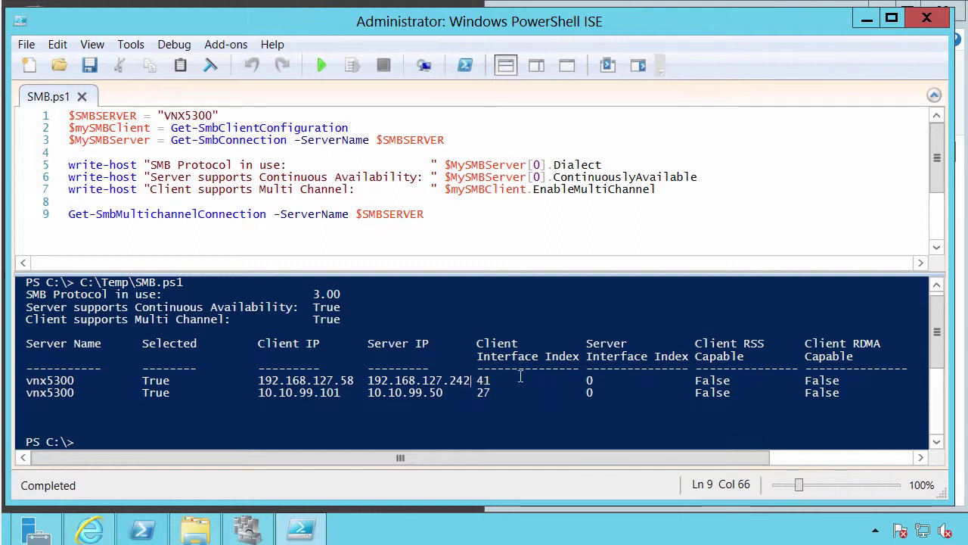
pyautogui.click(885, 344)
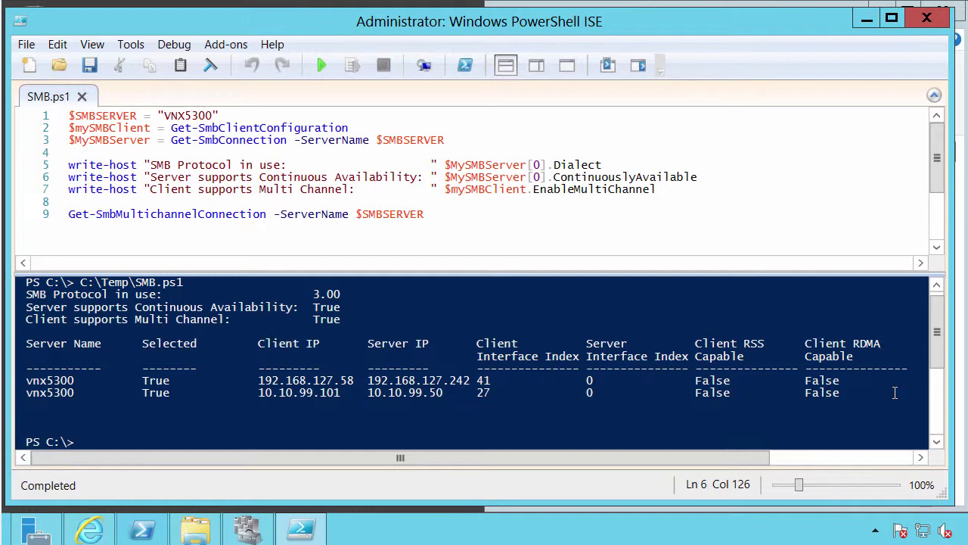
pyautogui.click(867, 25)
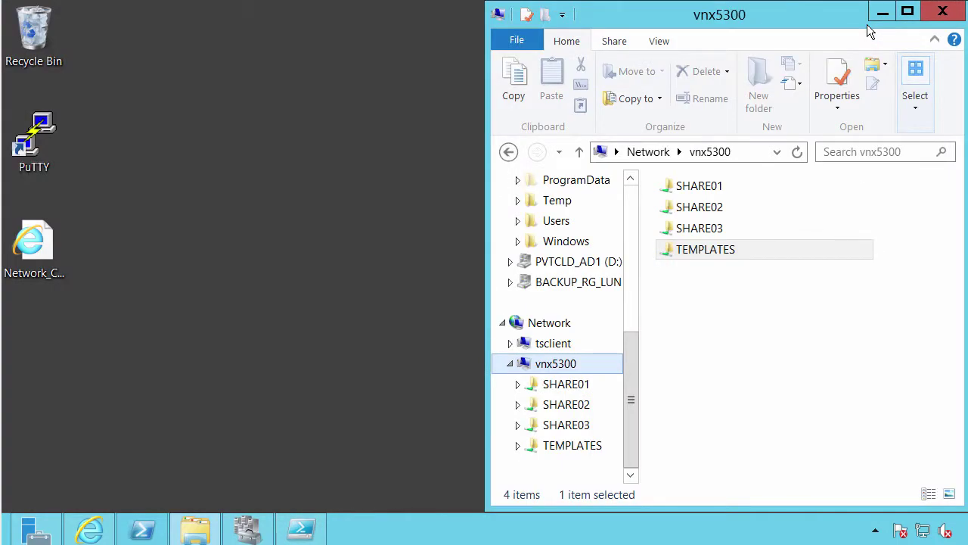
# - Open the Network_C... performance page from the desktop with its blocked content allowed, widen the Instance column, and start the live display of the Ethernet interface counters
pyautogui.doubleClick(47, 257)
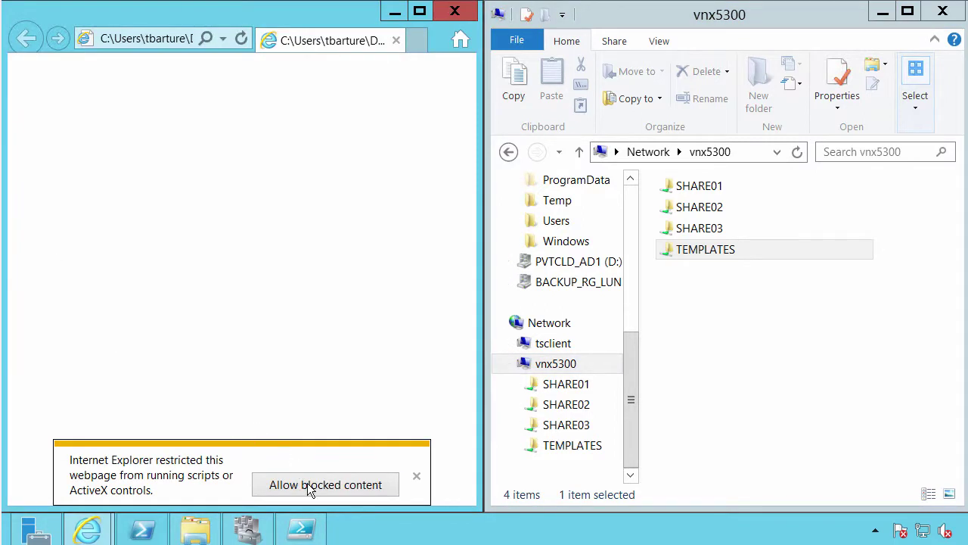
pyautogui.click(309, 485)
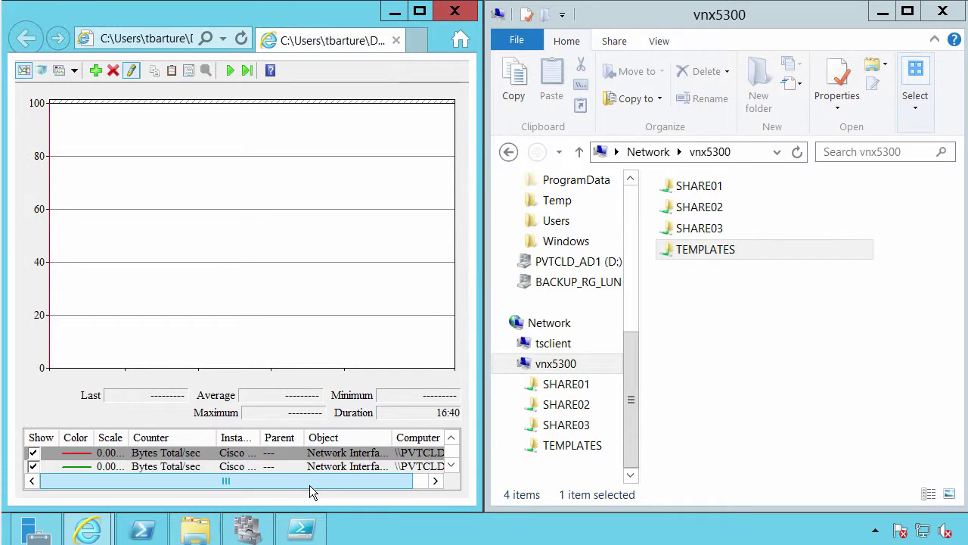
pyautogui.doubleClick(260, 437)
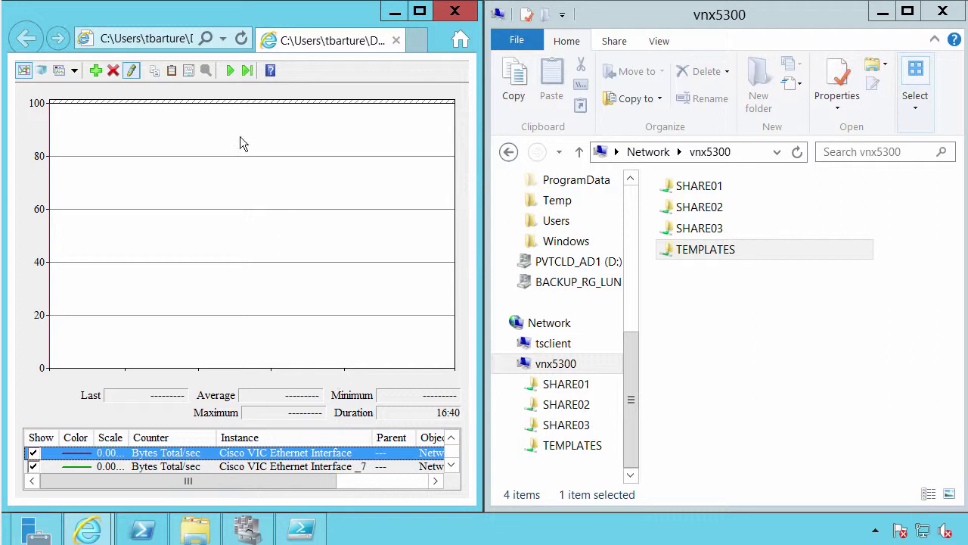
pyautogui.click(230, 72)
pyautogui.click(255, 467)
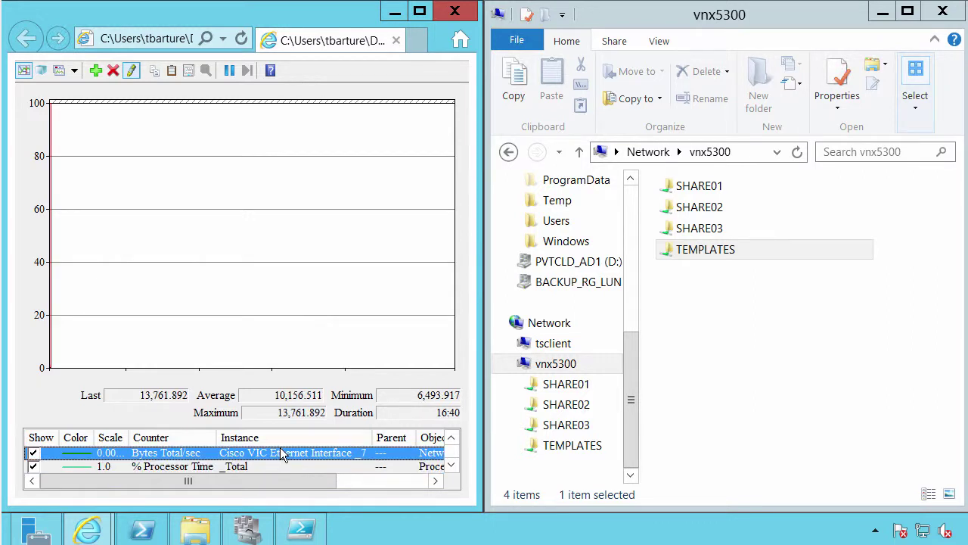
pyautogui.press('Up')
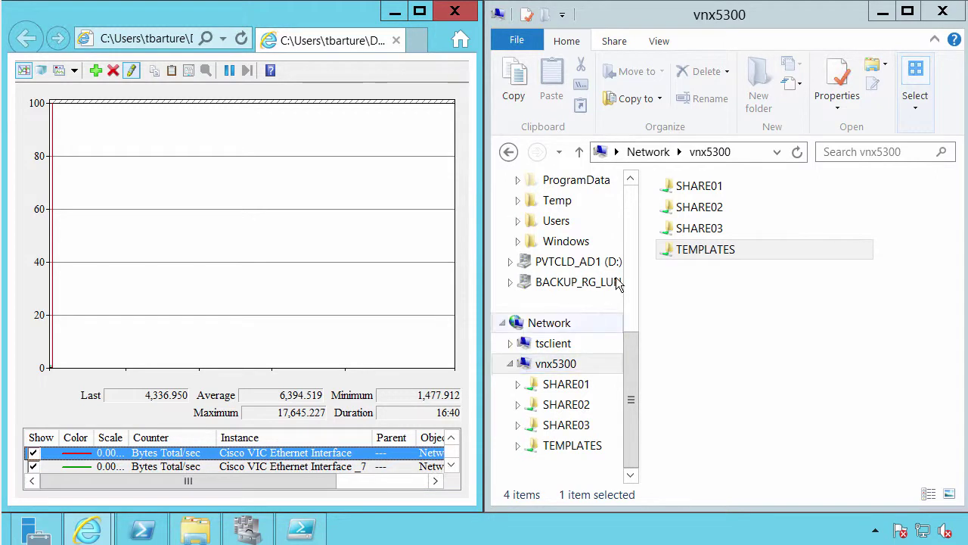
# - Copy the 10GB_VHD folder from CSV03 under ClusterStorage to SHARE02 on vnx5300
pyautogui.click(633, 193)
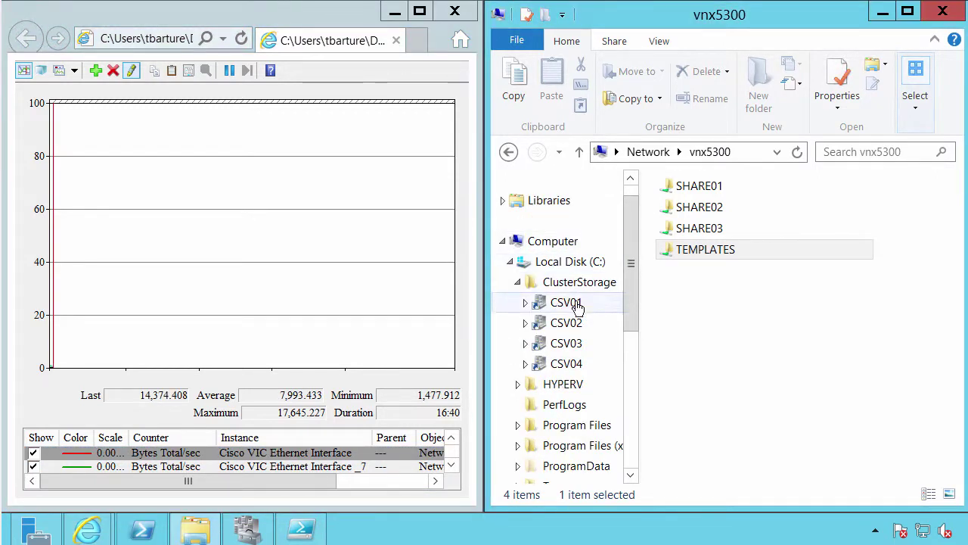
pyautogui.click(575, 342)
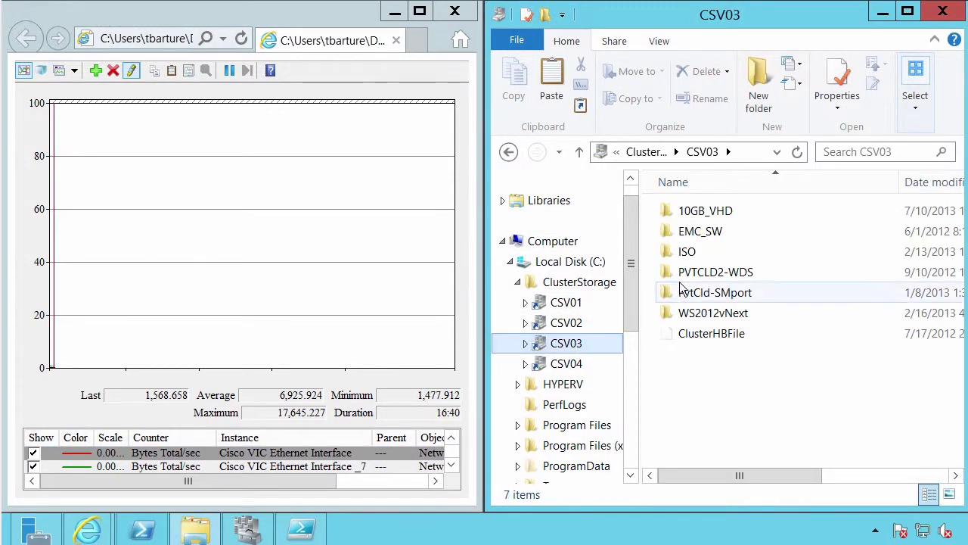
pyautogui.rightClick(694, 212)
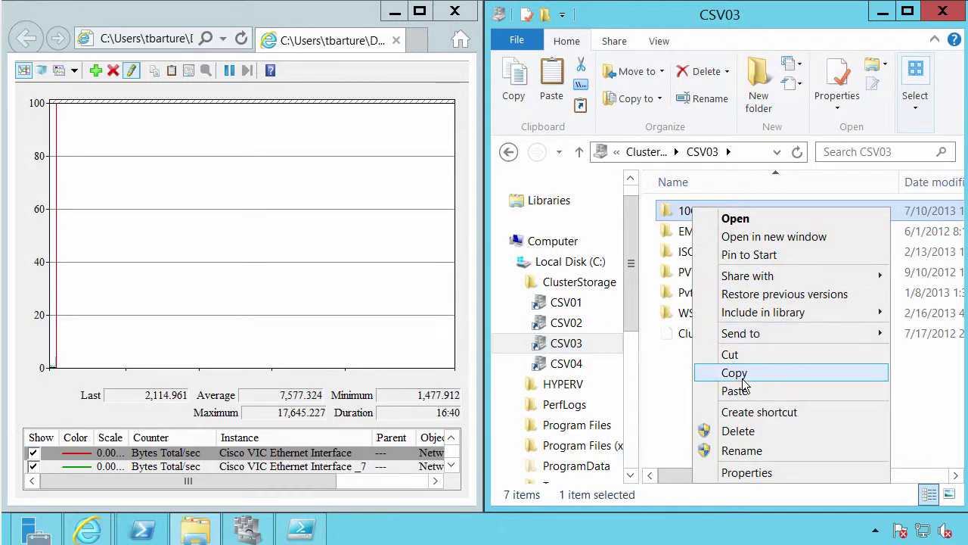
pyautogui.click(734, 373)
pyautogui.click(635, 452)
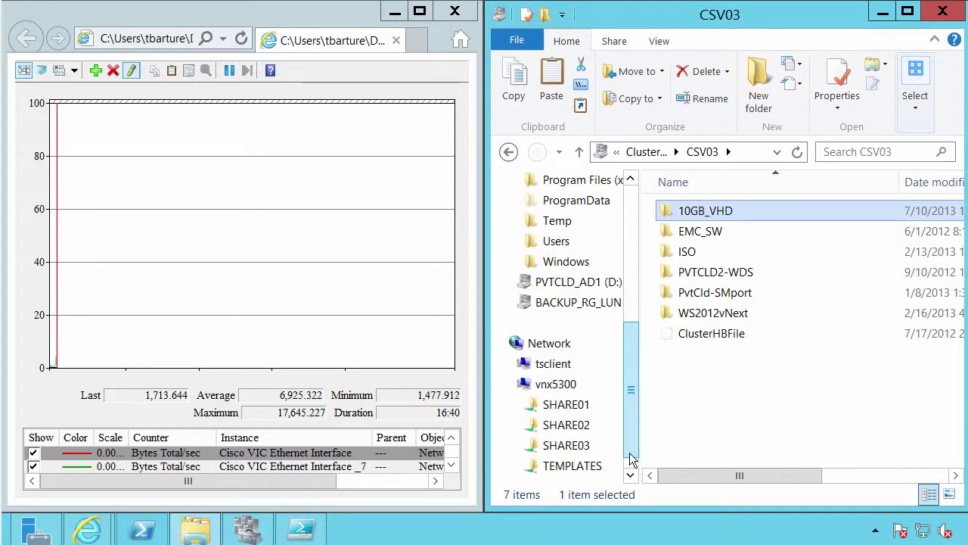
pyautogui.click(578, 425)
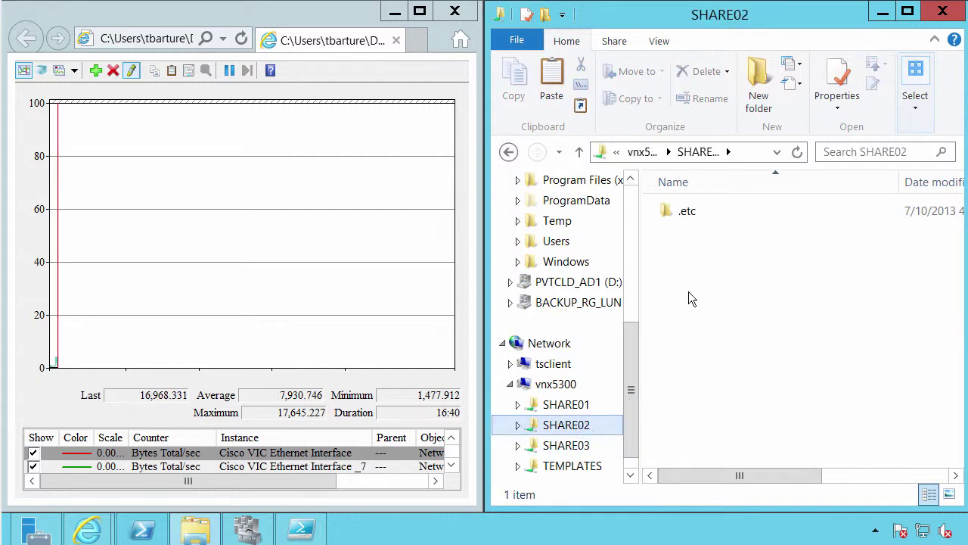
pyautogui.rightClick(688, 291)
pyautogui.click(746, 401)
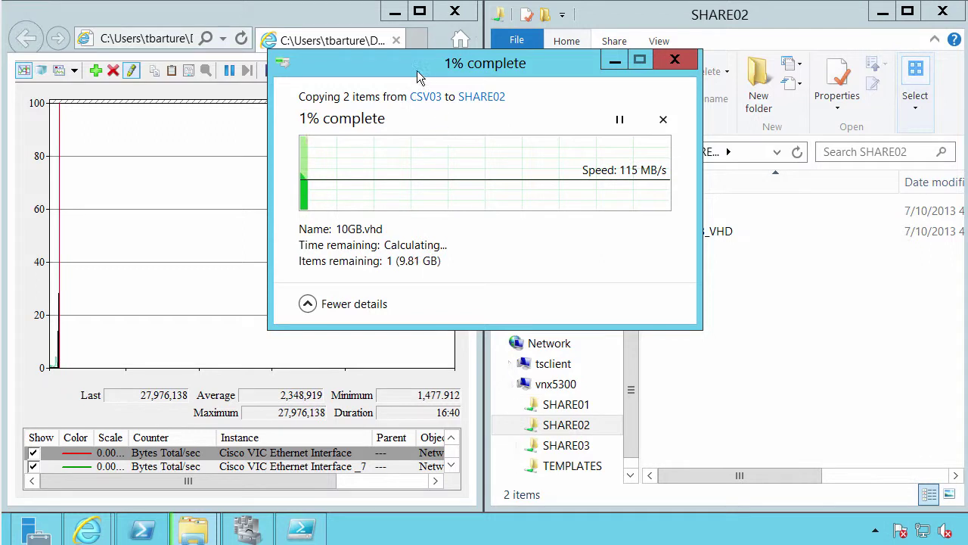
# - Move the copy progress window clear of the graph and watch the Cisco VIC Ethernet Interface counter during the transfer
pyautogui.moveTo(420, 77); pyautogui.dragTo(648, 62)
pyautogui.click(395, 453)
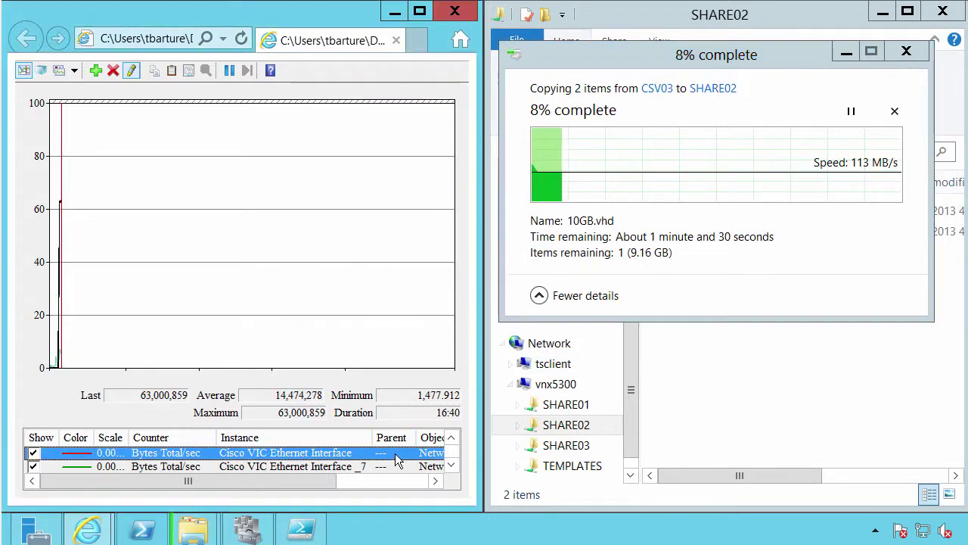
pyautogui.press('Delete')
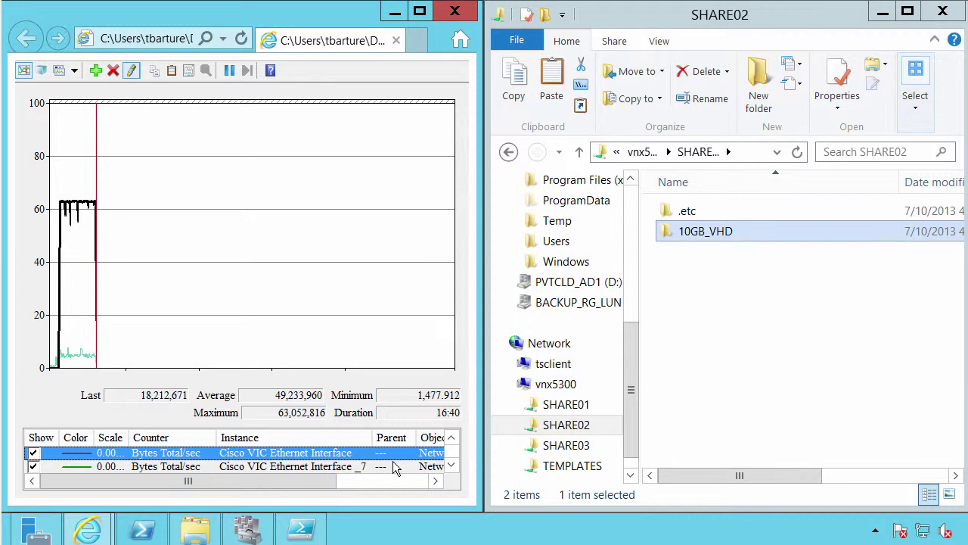
# - Copy the 10GB_VHD folder from SHARE02 to SHARE03, keeping the progress window clear of the performance graph
pyautogui.rightClick(716, 237)
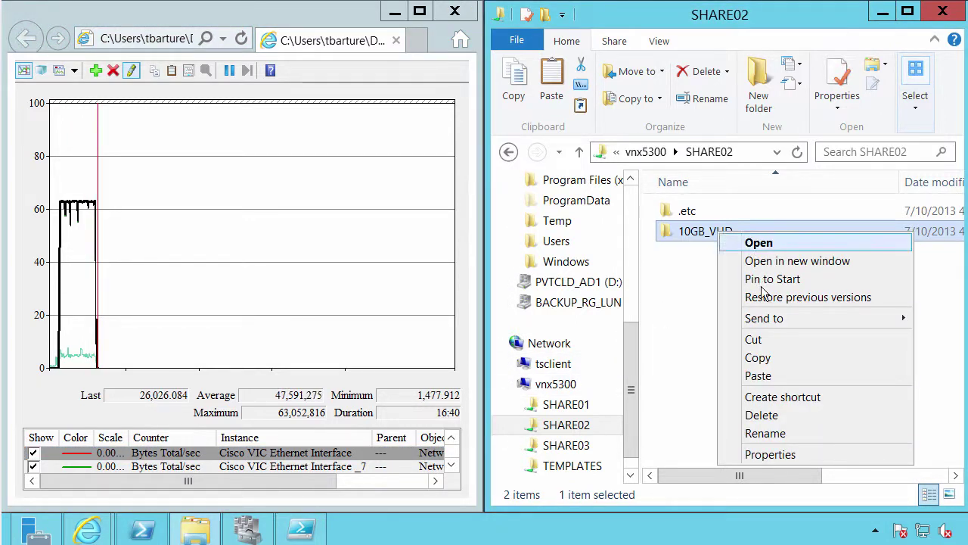
pyautogui.click(773, 358)
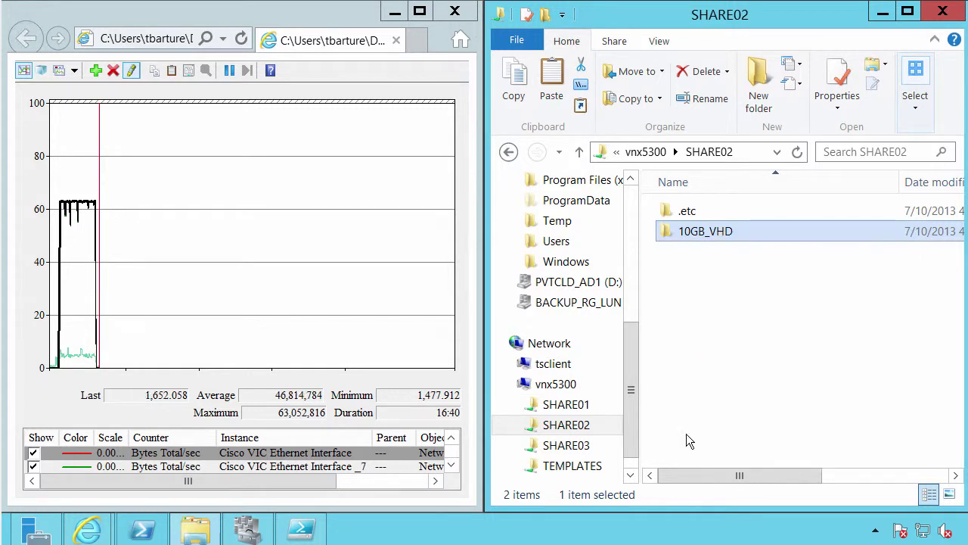
pyautogui.click(564, 445)
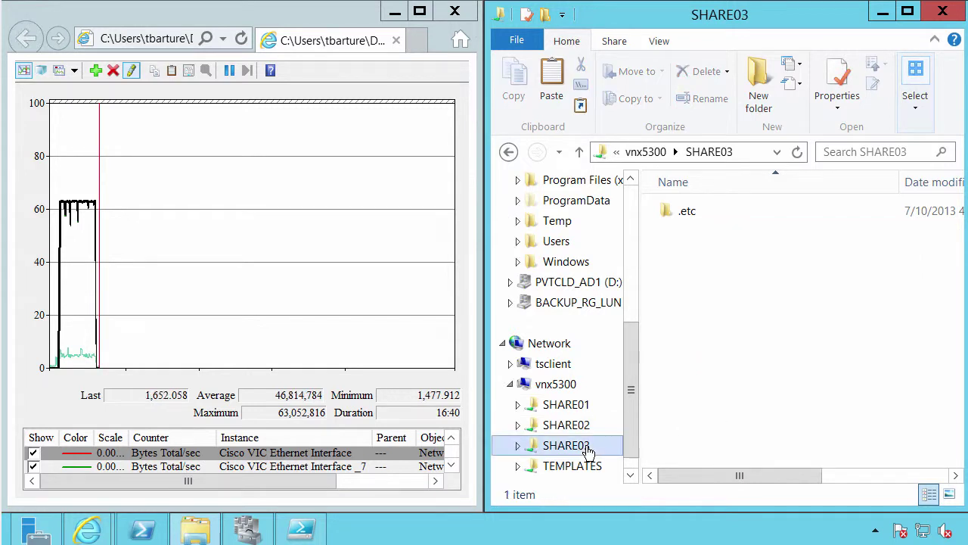
pyautogui.rightClick(699, 296)
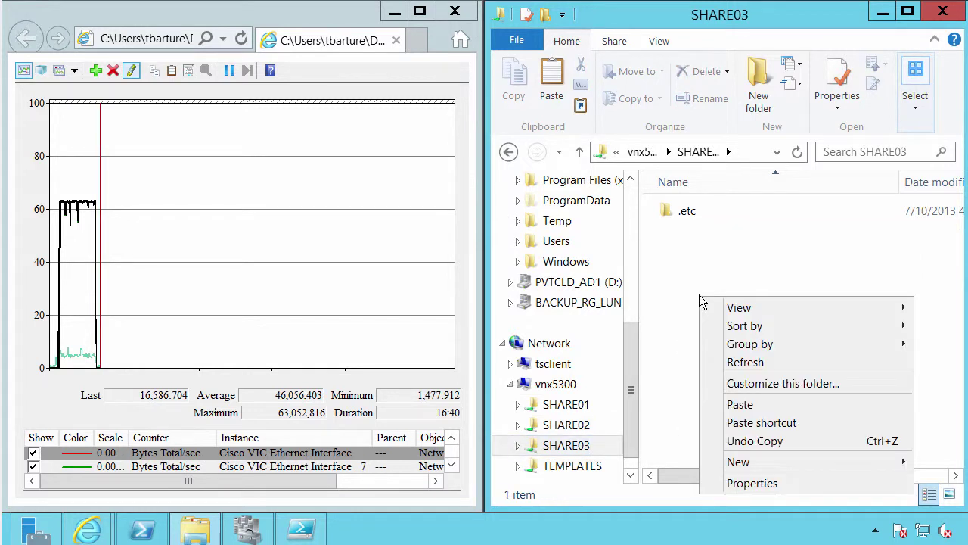
pyautogui.click(732, 406)
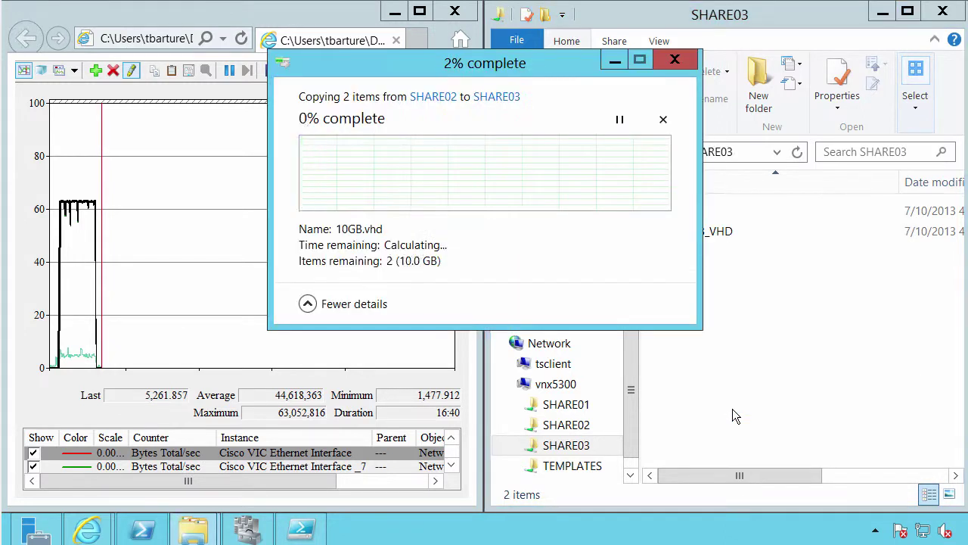
pyautogui.moveTo(356, 70); pyautogui.dragTo(650, 71)
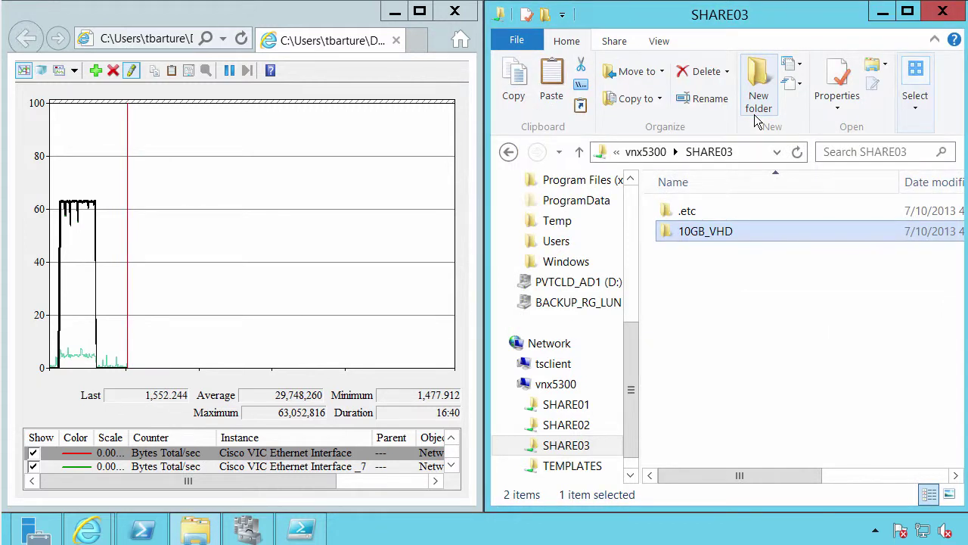
# - Open the CIFS-VM01 folder in SHARE01, and check the virtual hard disk path in CIFS-VM01's settings in Failover Cluster Manager
pyautogui.click(569, 408)
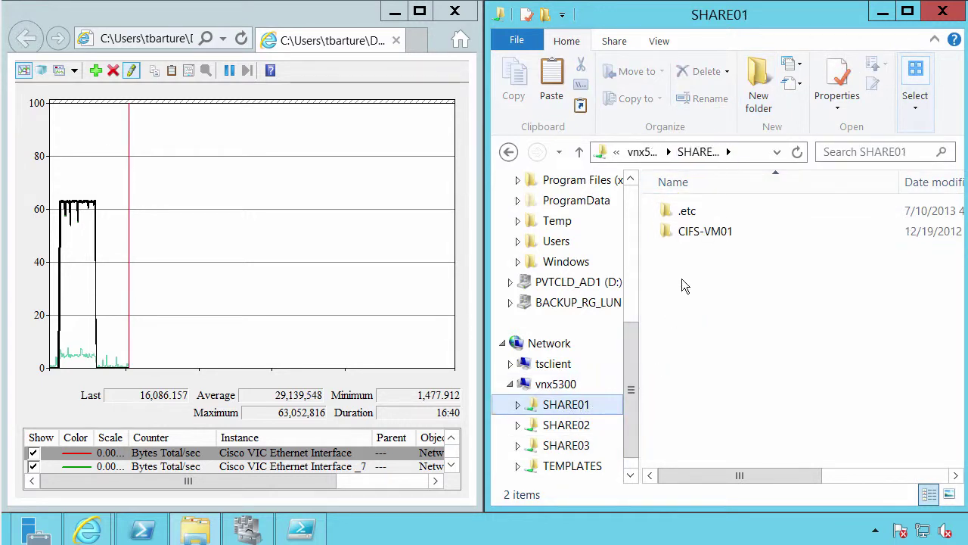
pyautogui.doubleClick(703, 231)
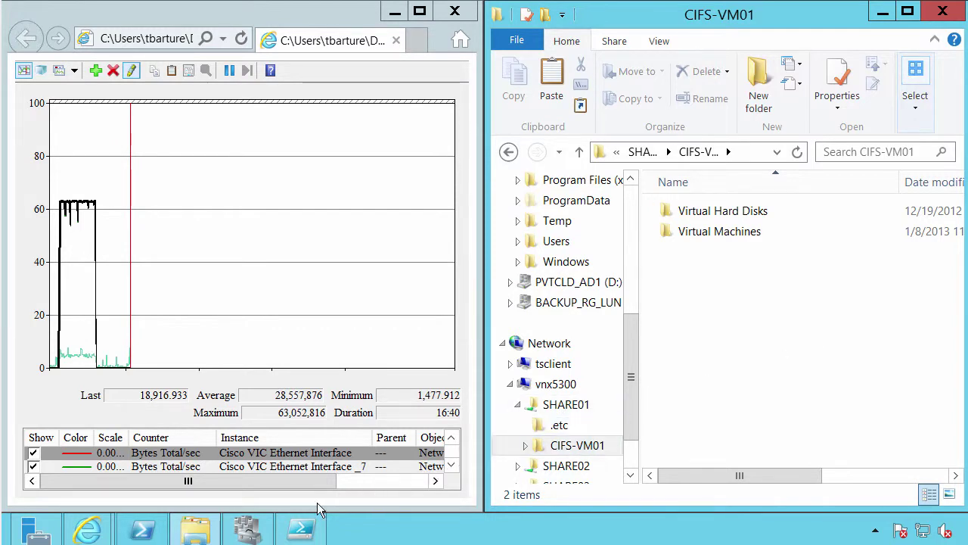
pyautogui.click(250, 531)
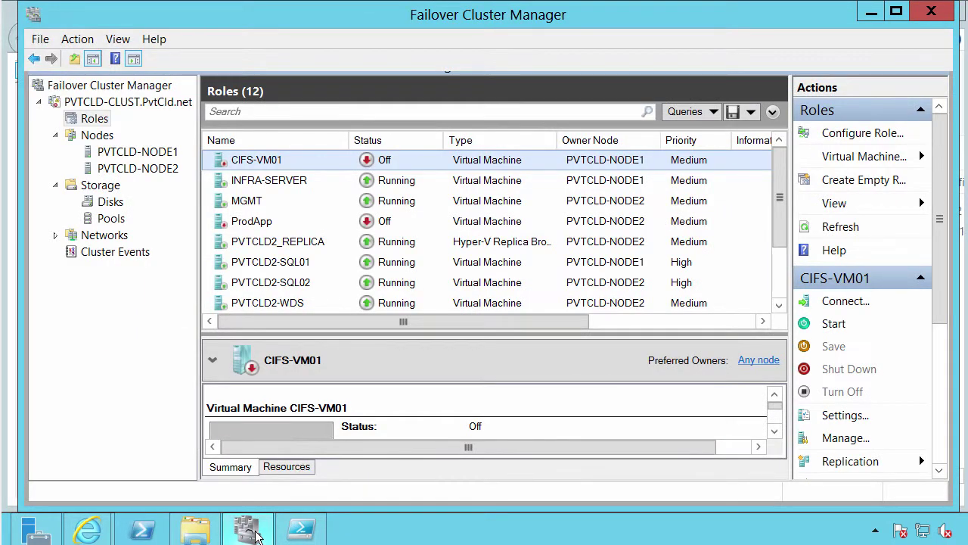
pyautogui.rightClick(445, 168)
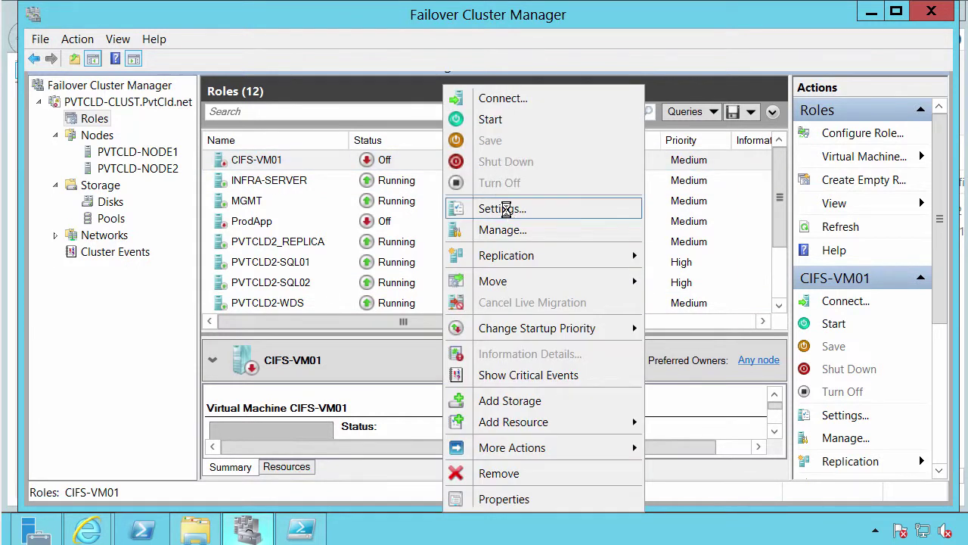
pyautogui.click(506, 212)
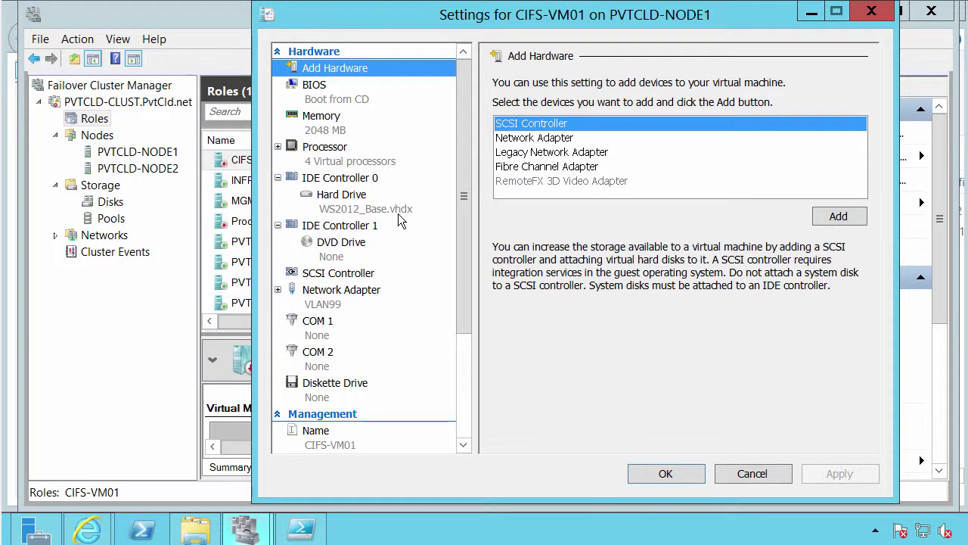
pyautogui.click(400, 216)
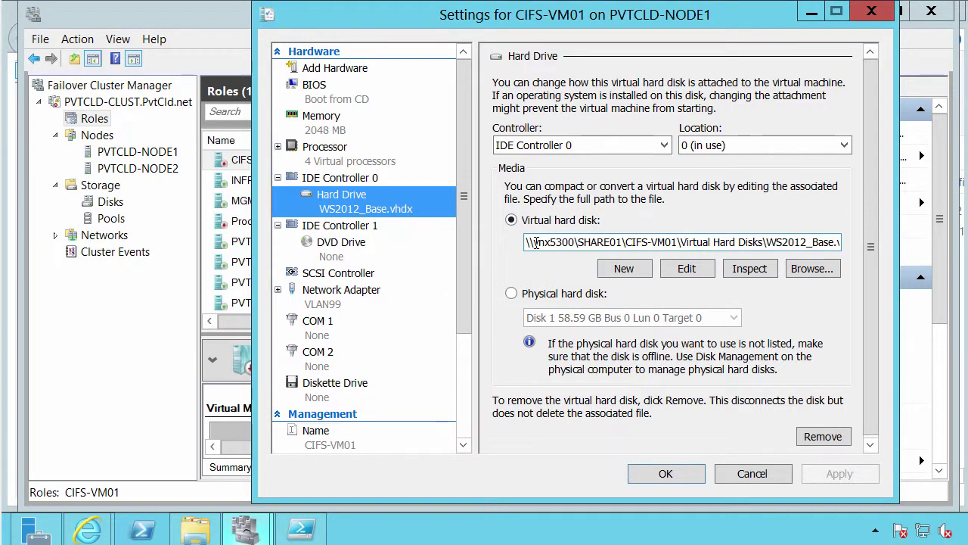
pyautogui.moveTo(535, 242); pyautogui.dragTo(617, 242)
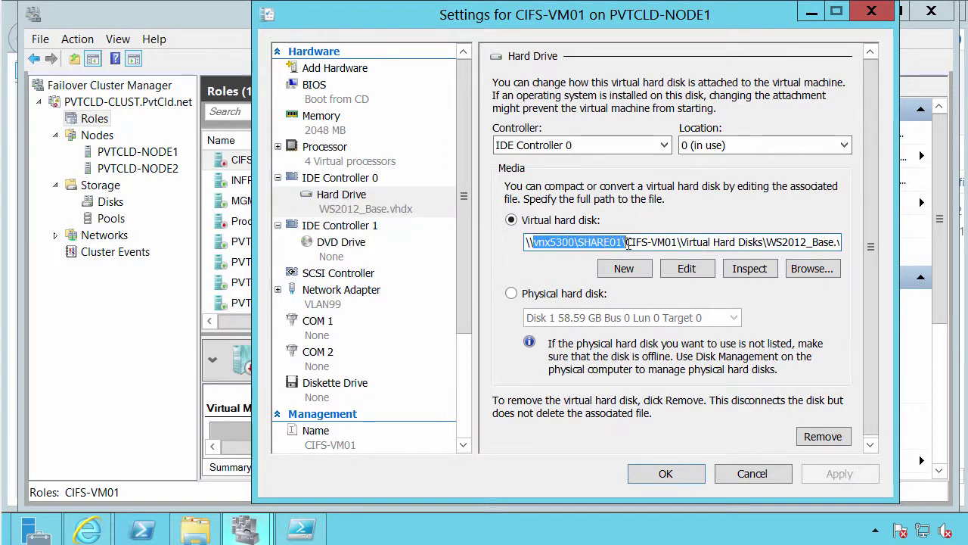
pyautogui.click(674, 242)
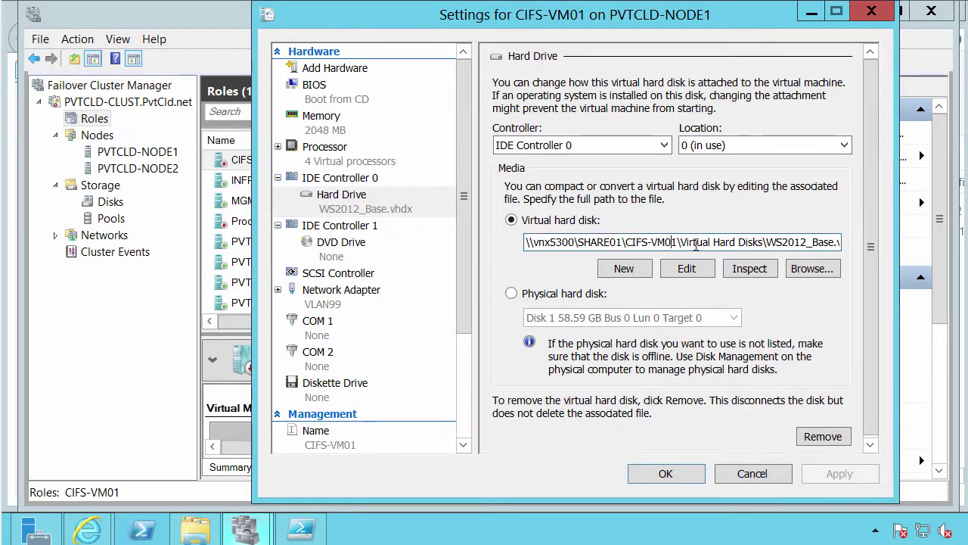
pyautogui.click(751, 474)
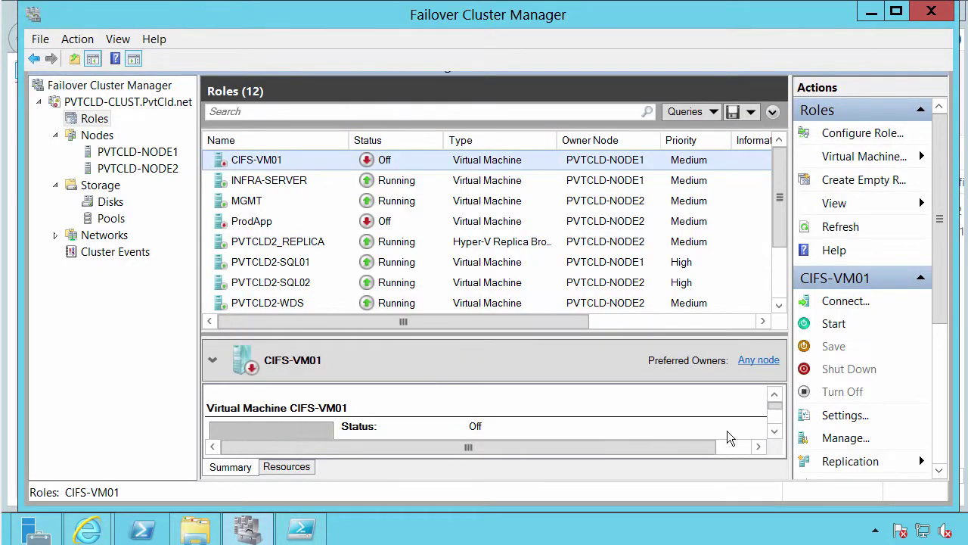
# - Connect to the CIFS-VM01 virtual machine's console and minimize Failover Cluster Manager to show it beside the performance graph
pyautogui.rightClick(596, 168)
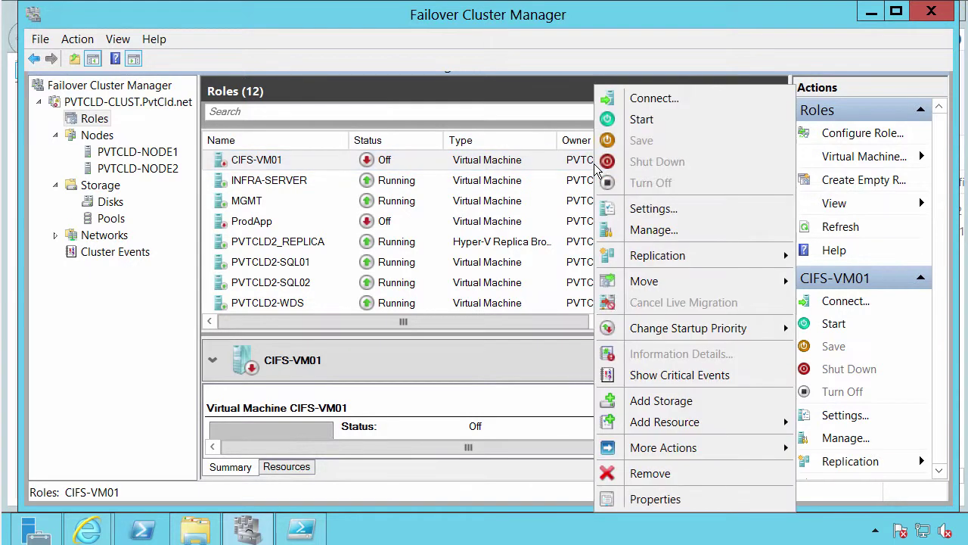
pyautogui.click(651, 102)
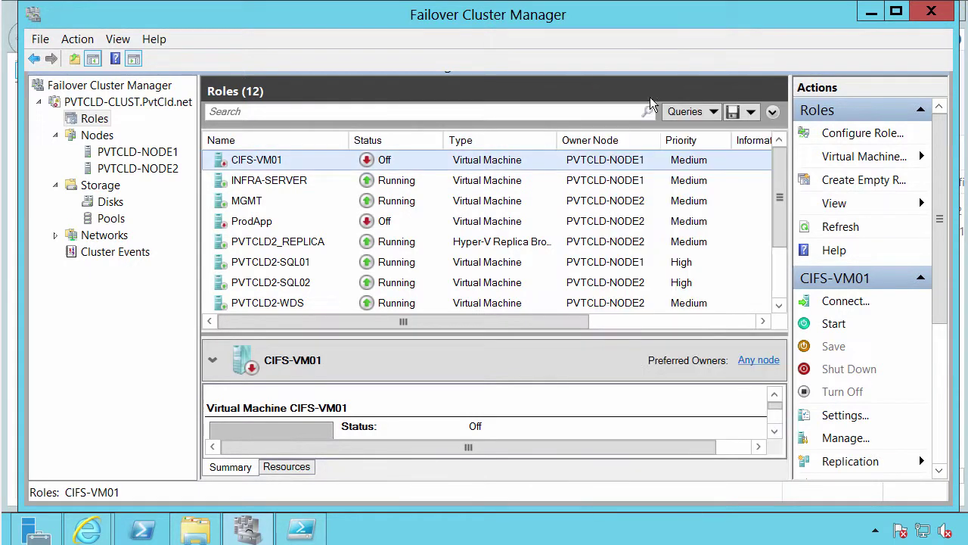
pyautogui.click(870, 13)
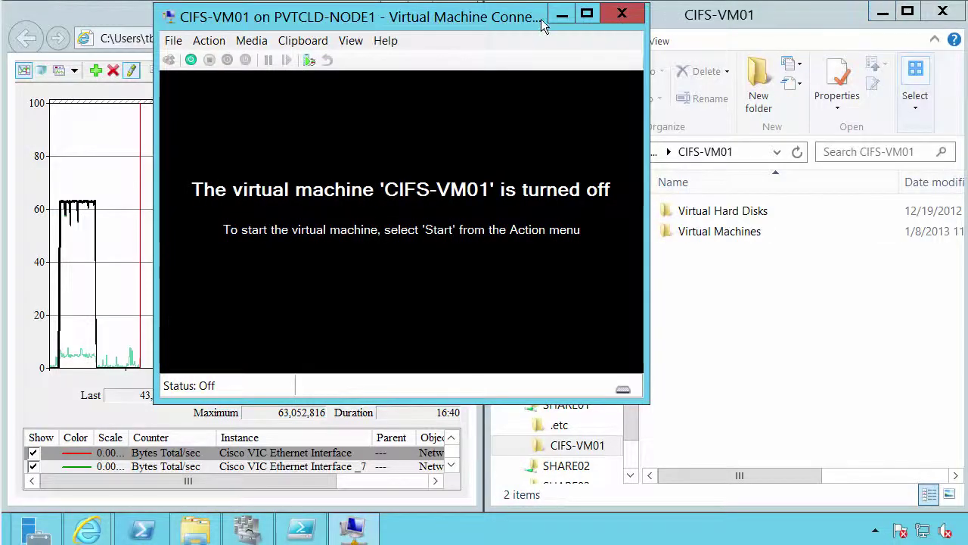
# - Move the CIFS-VM01 console window clear of the performance graph and start the virtual machine
pyautogui.moveTo(416, 21); pyautogui.dragTo(593, 23)
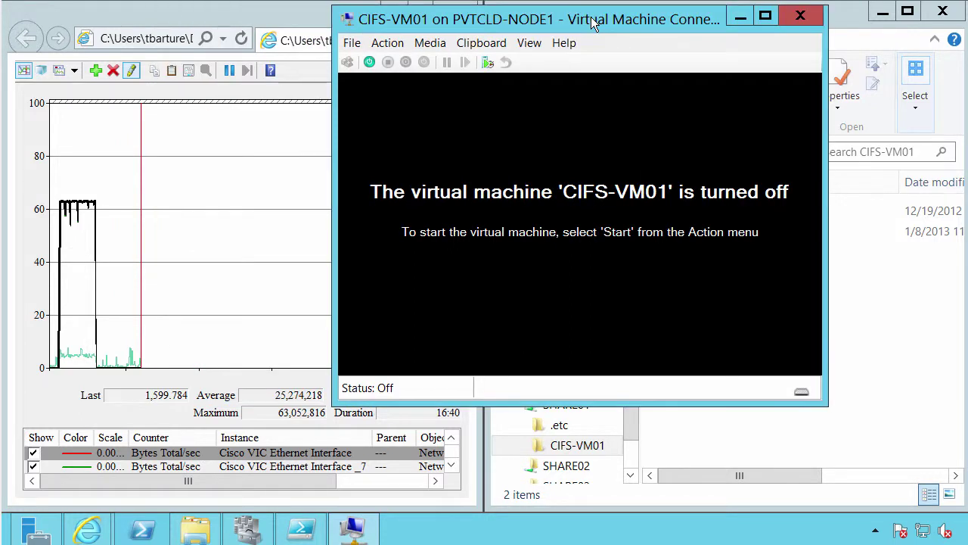
pyautogui.click(369, 62)
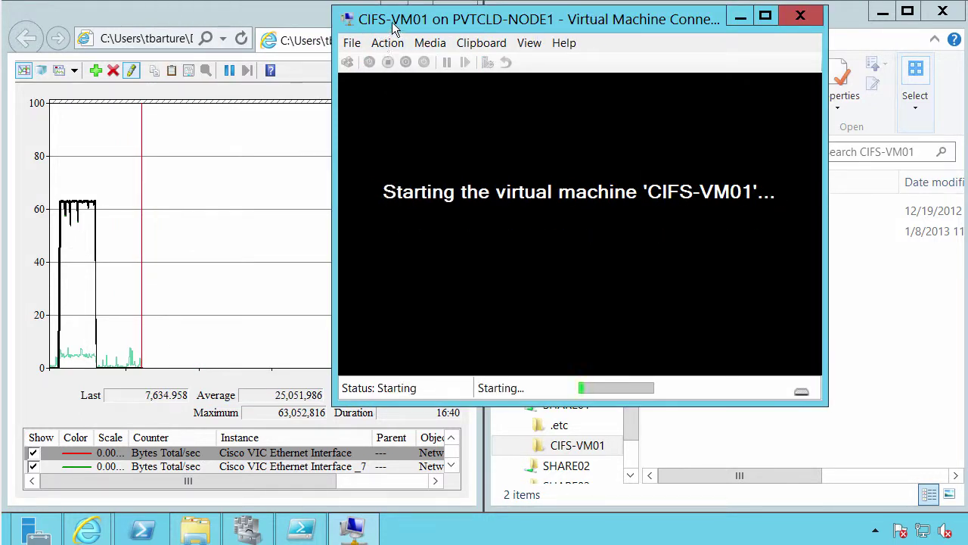
pyautogui.moveTo(396, 21); pyautogui.dragTo(401, 17)
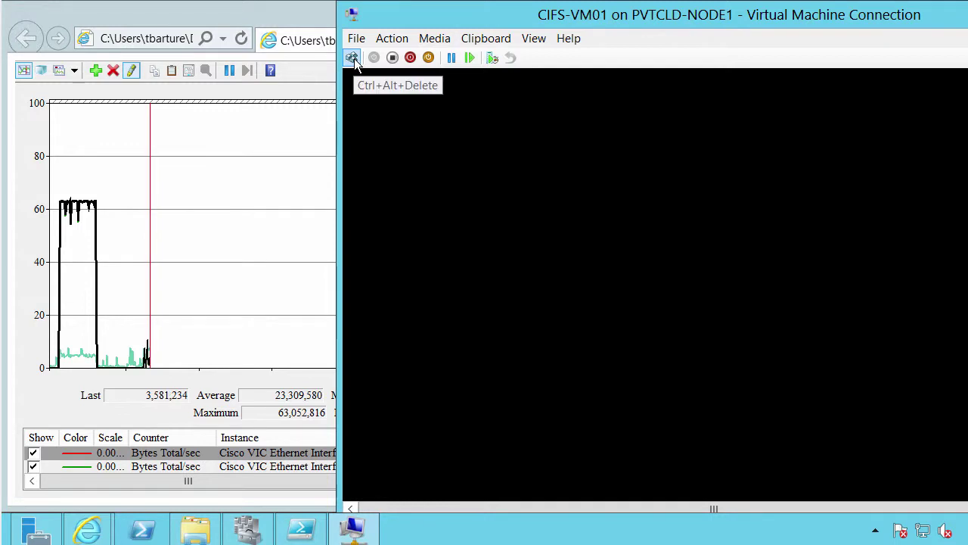
# - Send Ctrl+Alt+Delete to CIFS-VM01 and sign in as Administrator with the account password
pyautogui.click(353, 58)
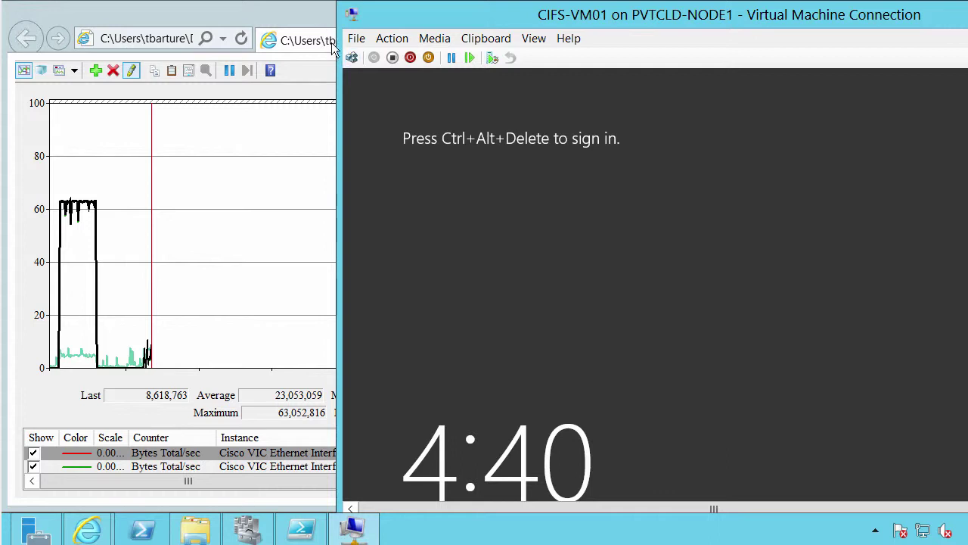
pyautogui.click(352, 58)
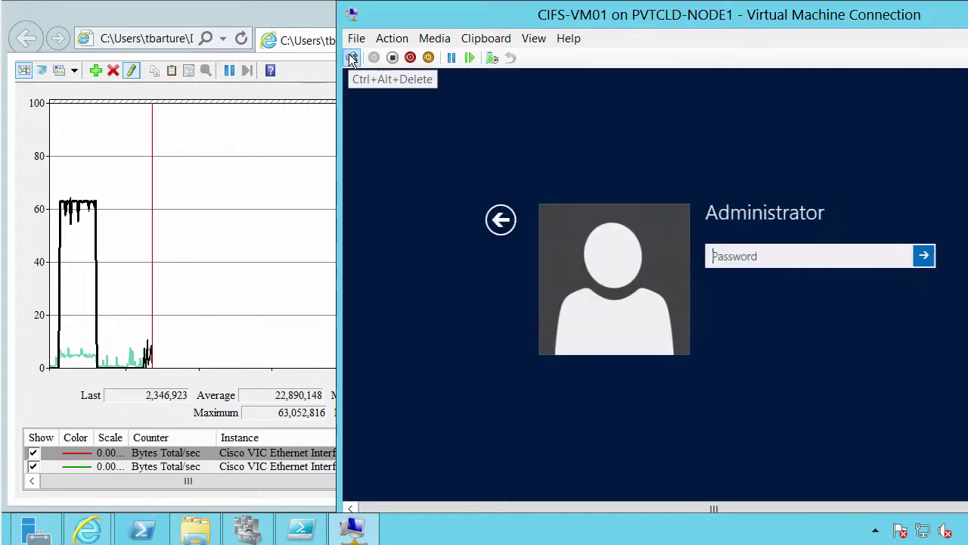
pyautogui.write('*')
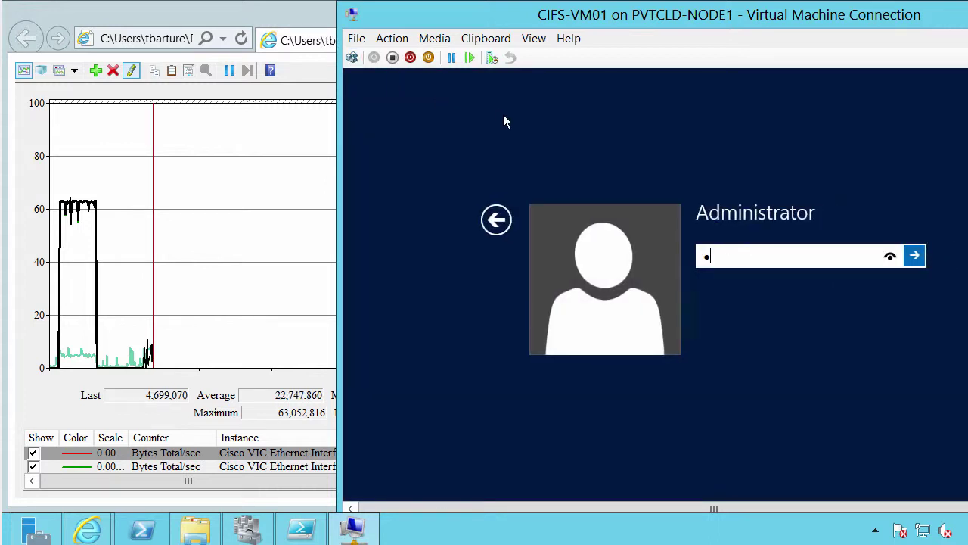
pyautogui.write('******')
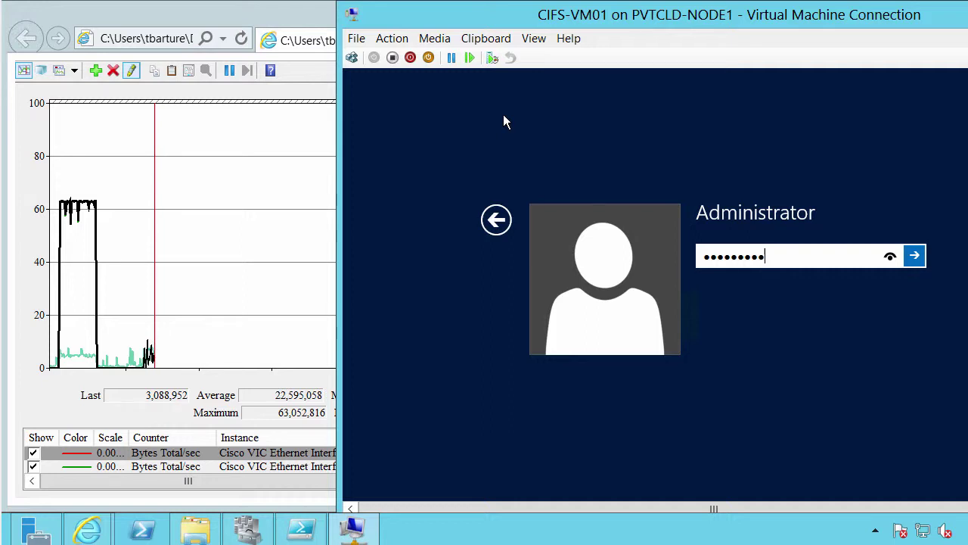
pyautogui.press('Return')
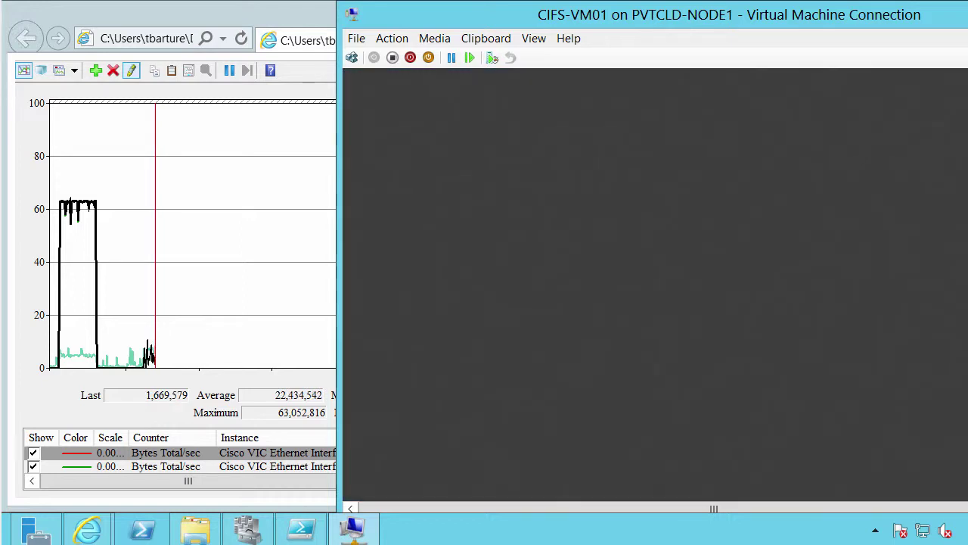